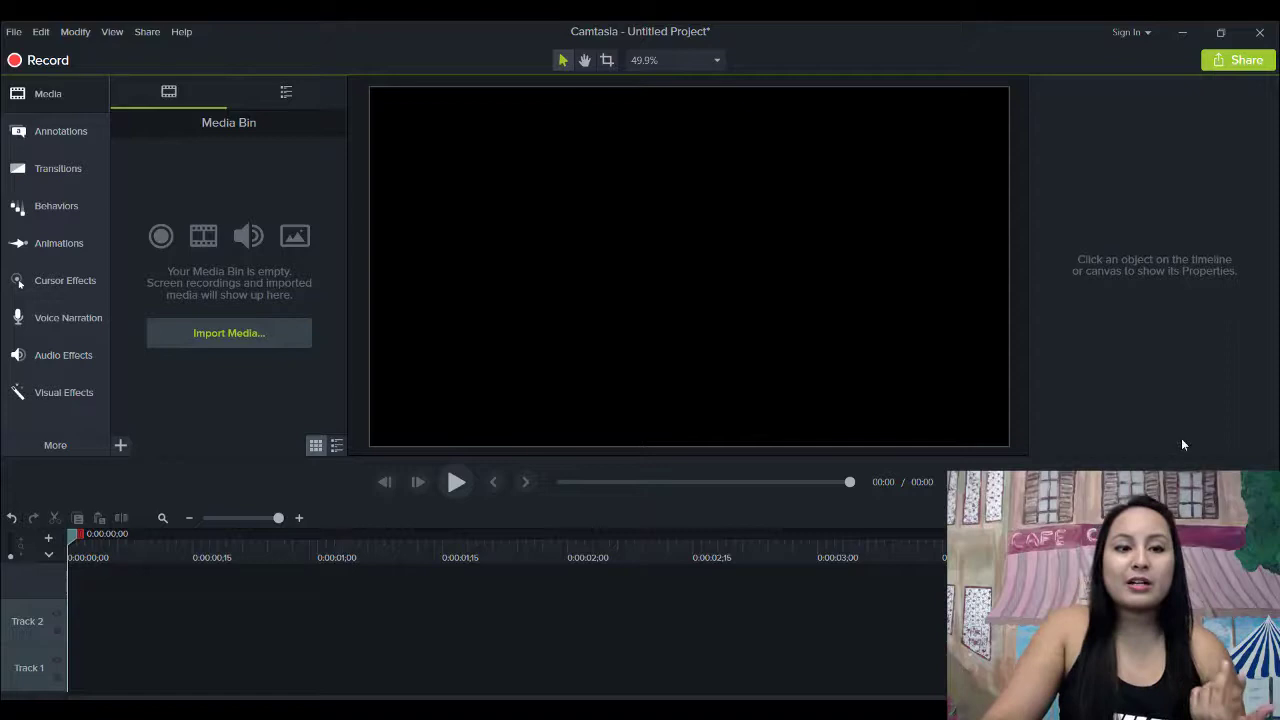
Add gamepad-01 and mouse-01 from the Icons - Technology library folder onto Tracks 2 and 3
left_click(287, 94)
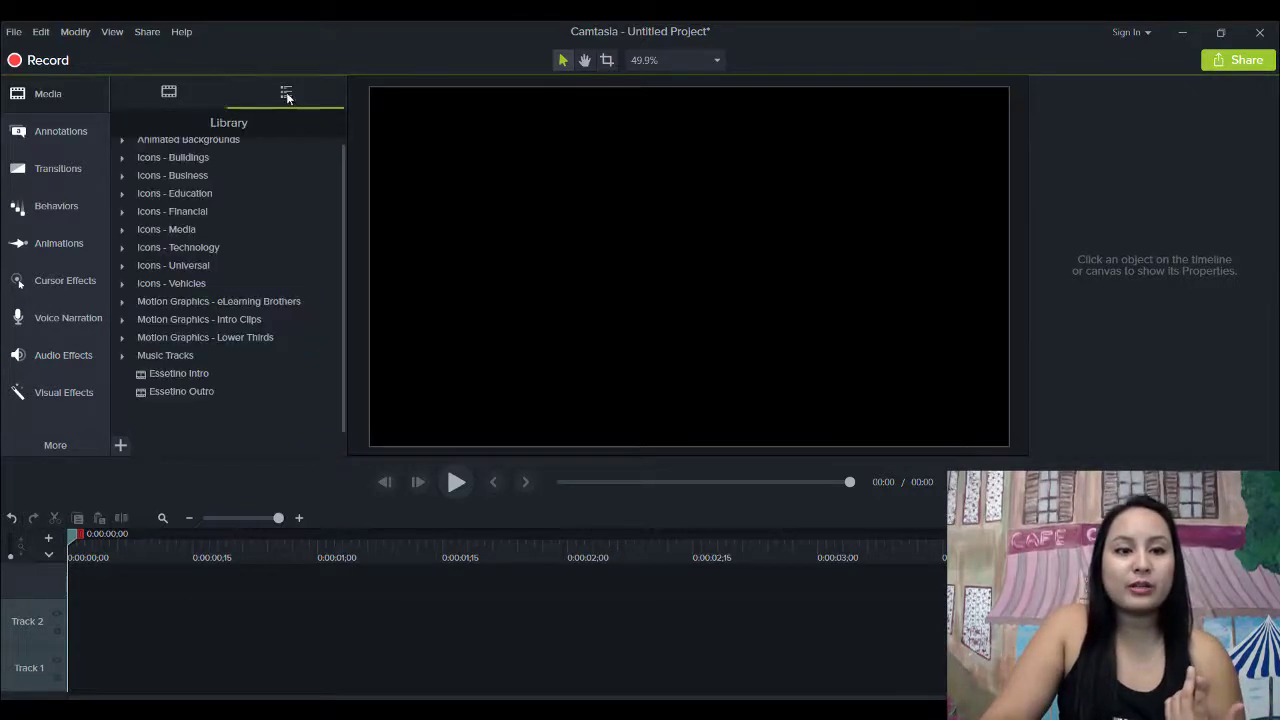
left_click(119, 252)
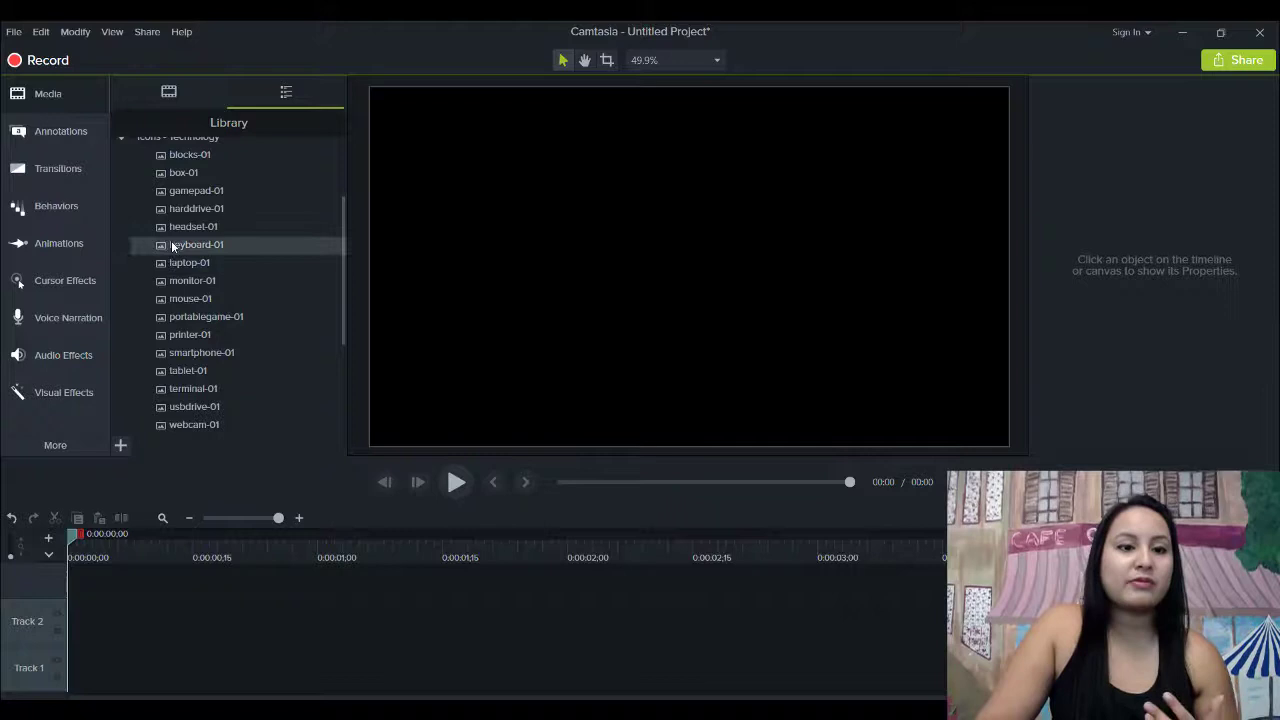
left_click_drag(343, 244, 337, 217)
left_click_drag(199, 246, 44, 621)
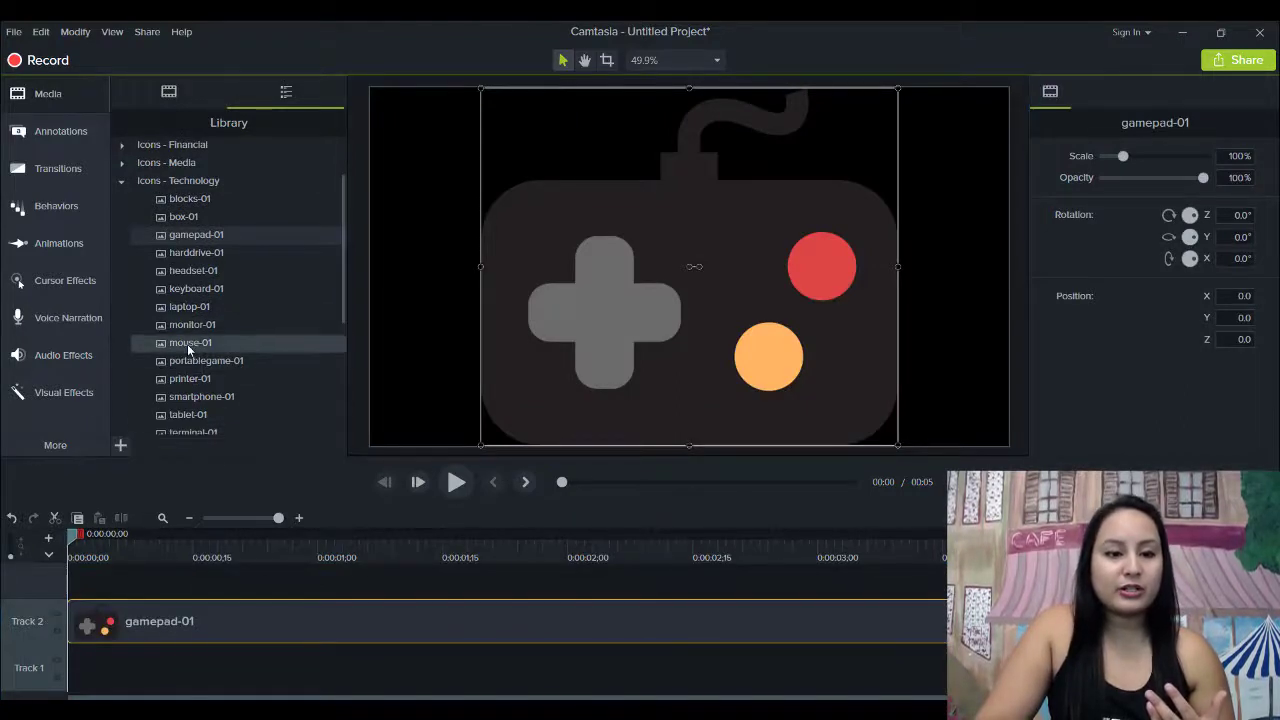
left_click_drag(186, 345, 170, 584)
Add star-01, unlock-01 and gear-01 from Icons - Universal on new tracks, then set playhead to 0:00:00;04
left_click(122, 166)
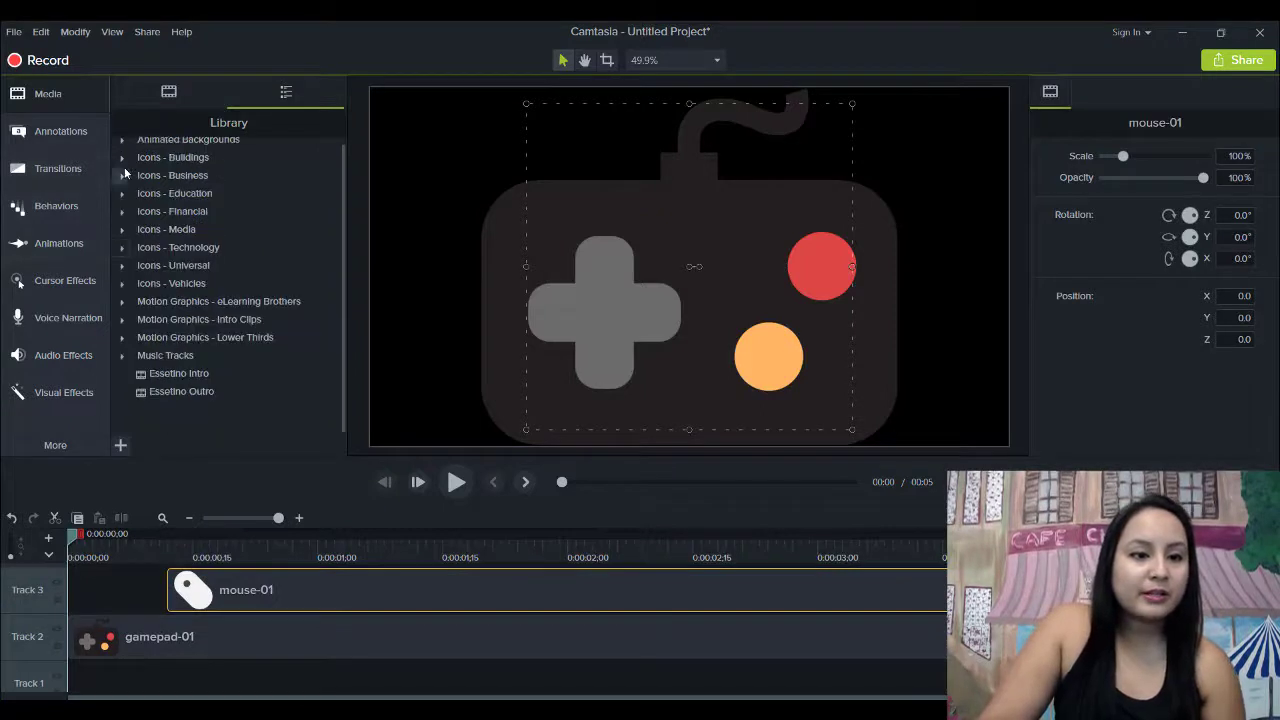
left_click(119, 267)
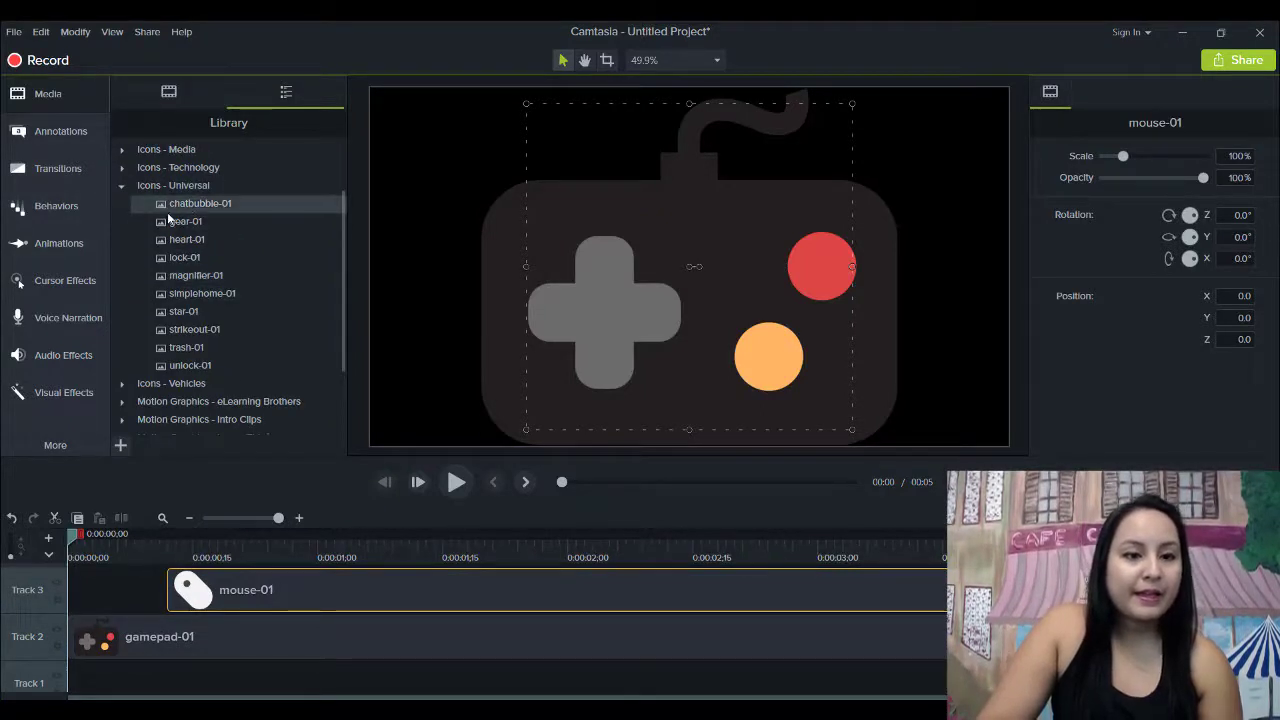
left_click_drag(204, 309, 230, 584)
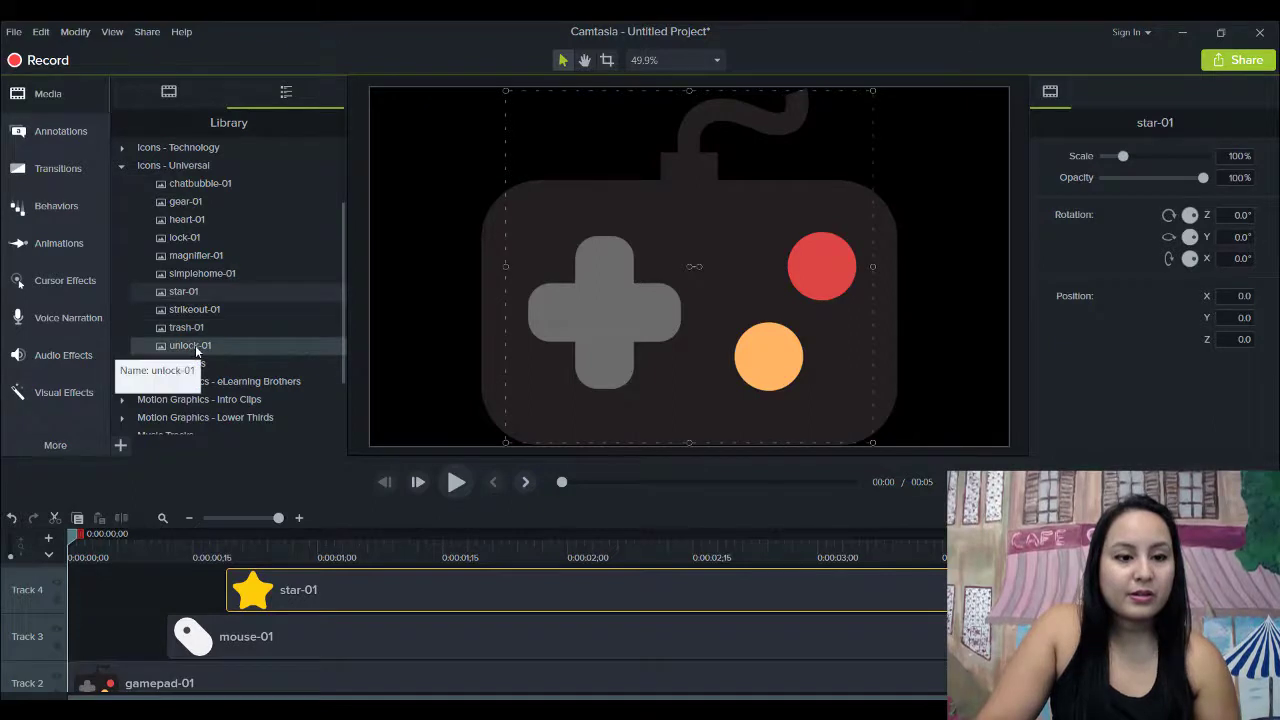
left_click_drag(195, 345, 350, 568)
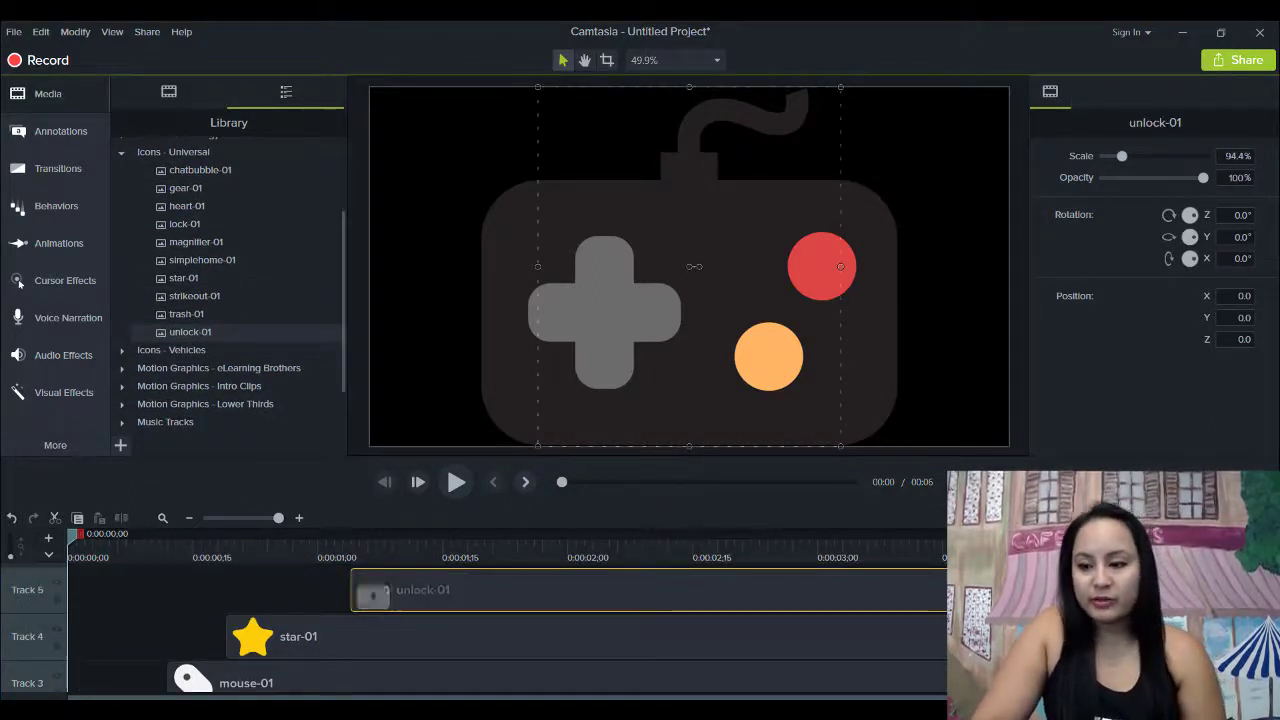
scroll(489, 600, "down", 2)
scroll(507, 627, "up", 3)
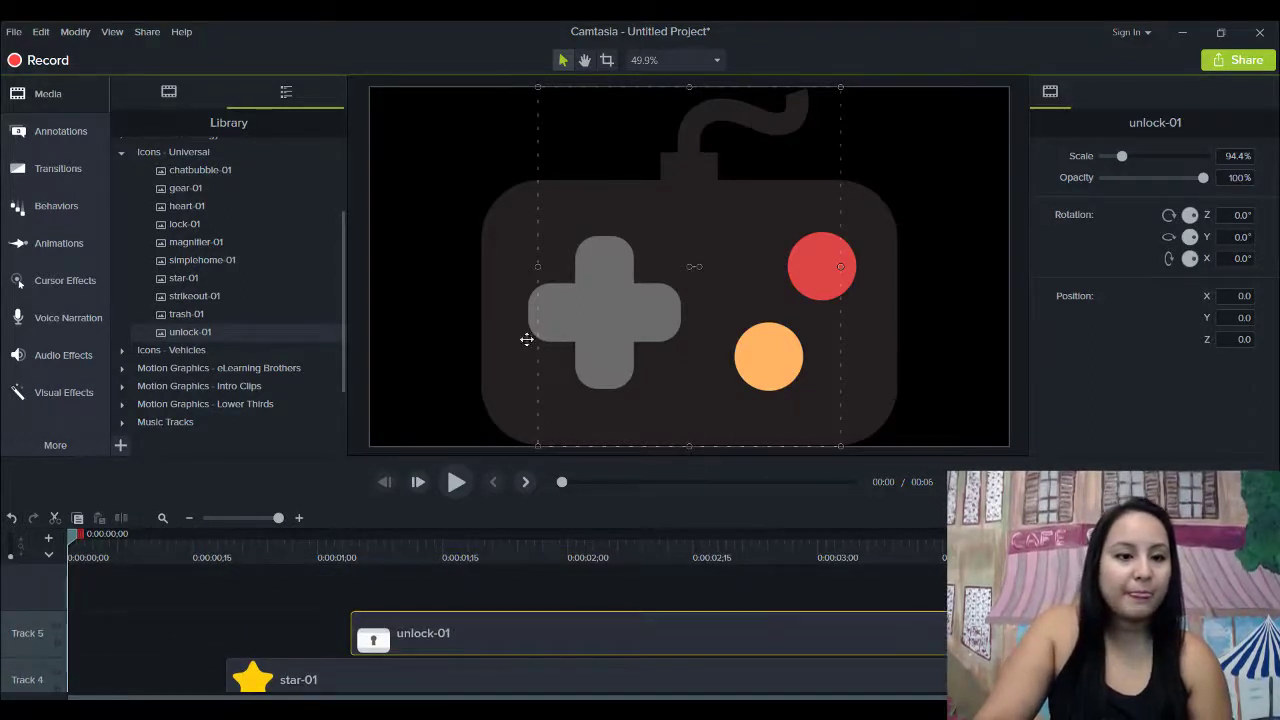
left_click_drag(182, 187, 482, 590)
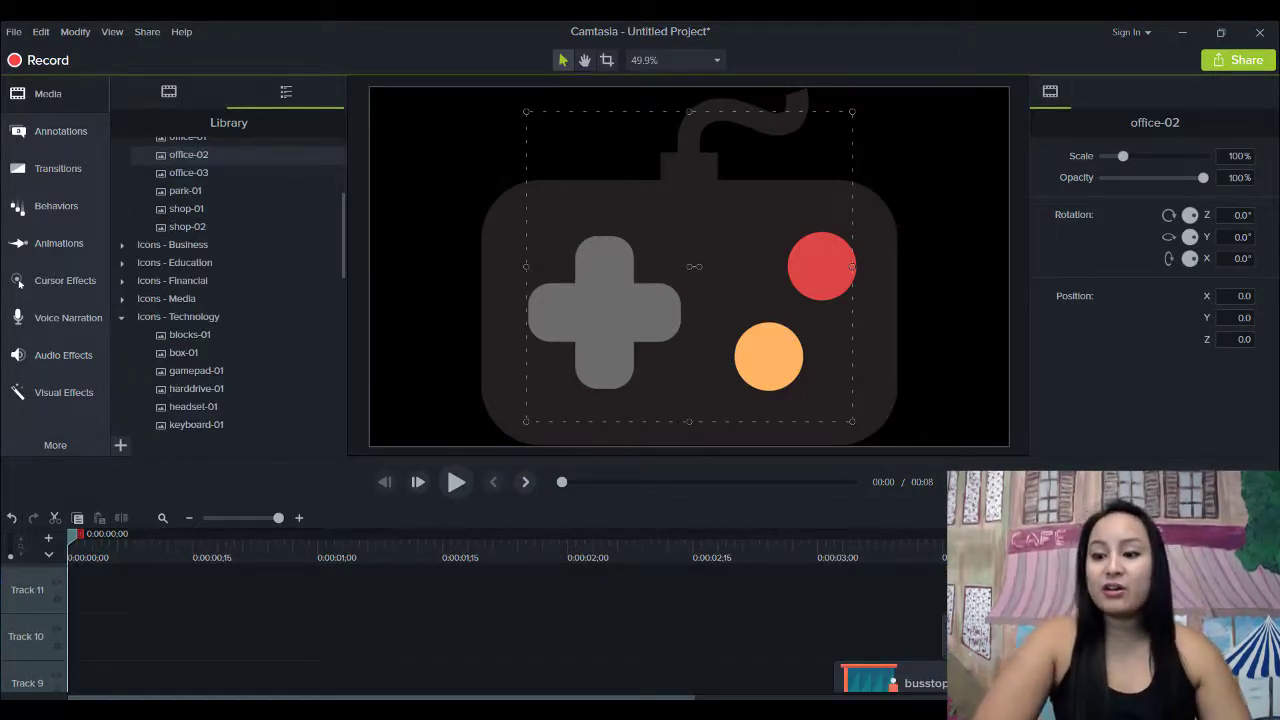
left_click(98, 553)
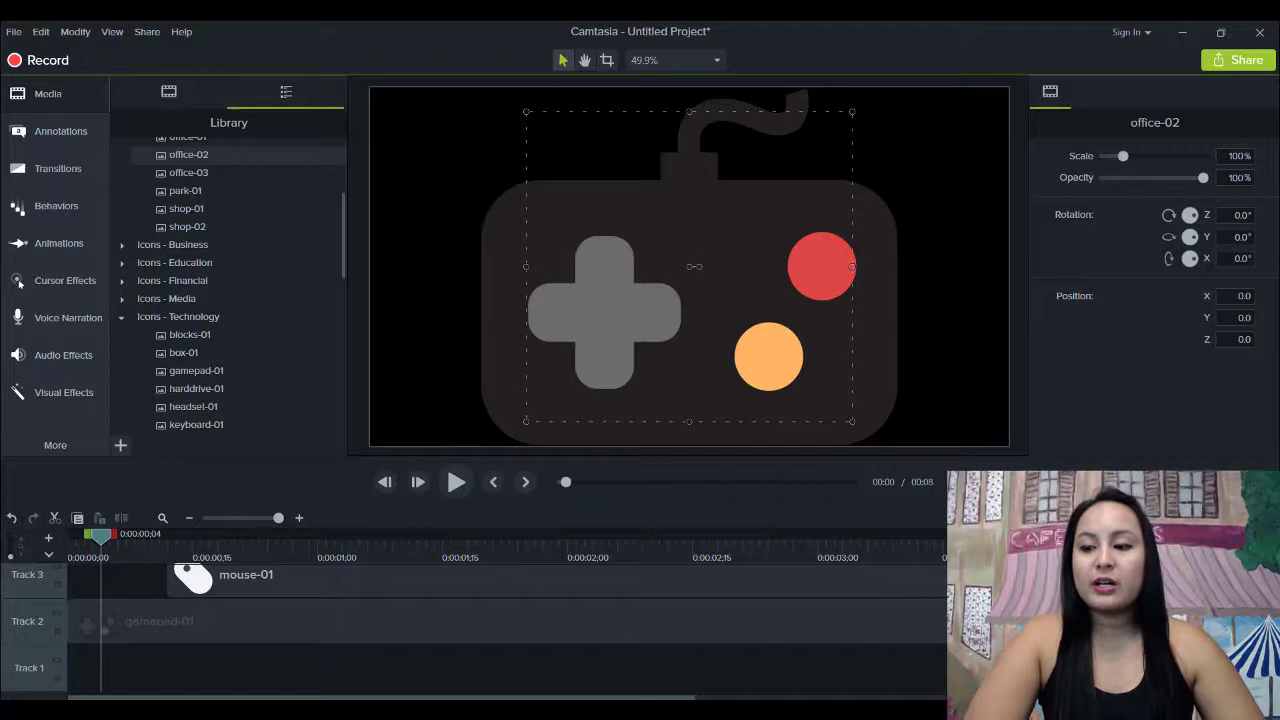
Zoom the timeline out five steps so the full ~1:30 project and all icon clips fit
scroll(500, 630, "up", 5)
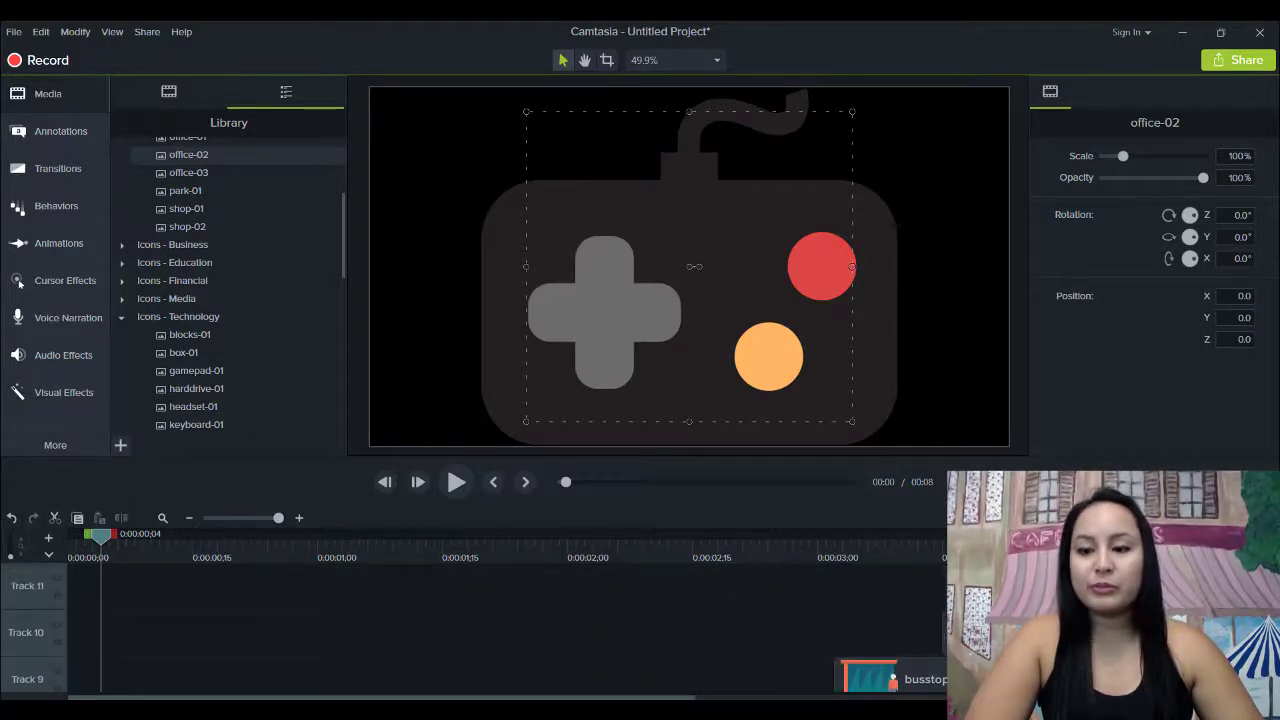
scroll(500, 630, "down", 5)
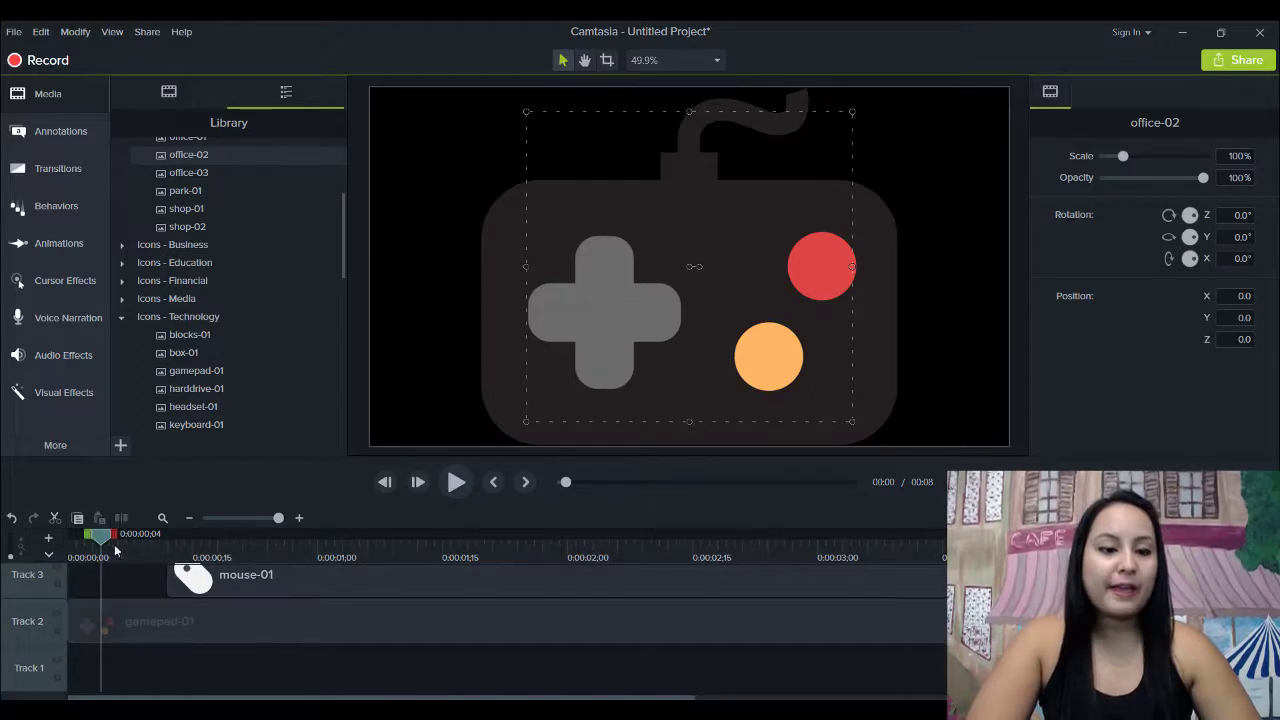
left_click(188, 519)
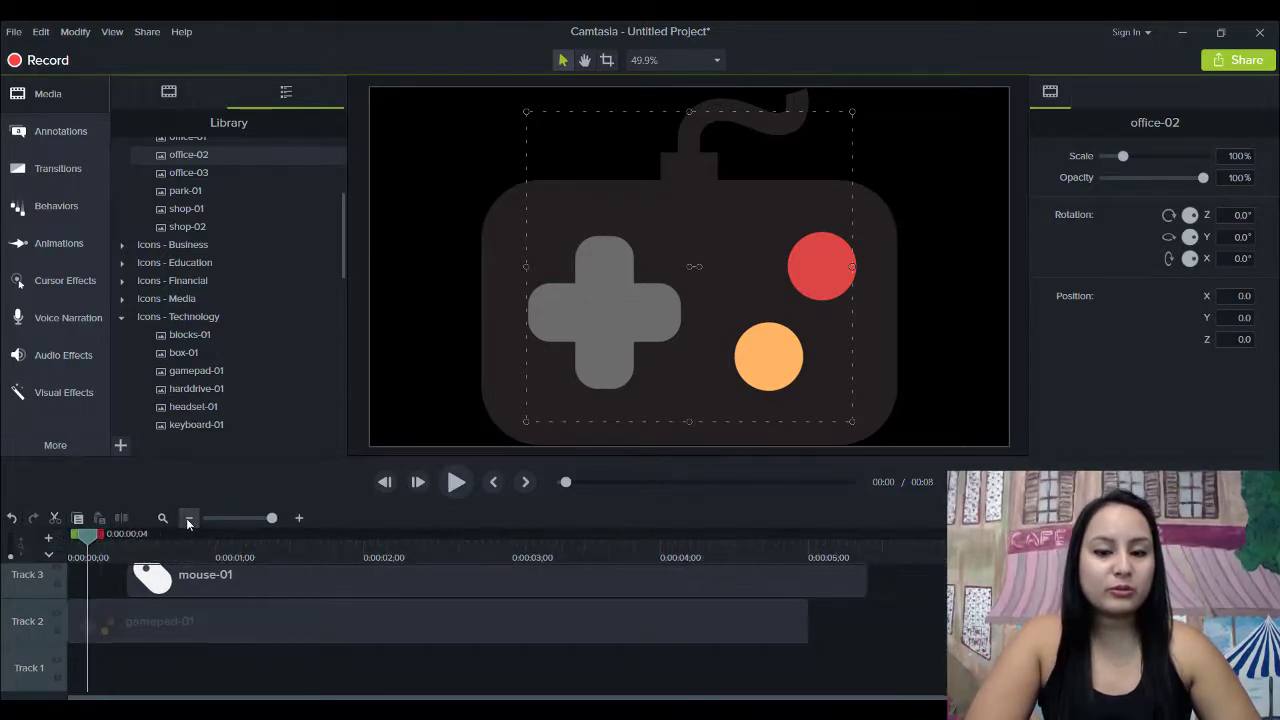
left_click(188, 519)
left_click(188, 519)
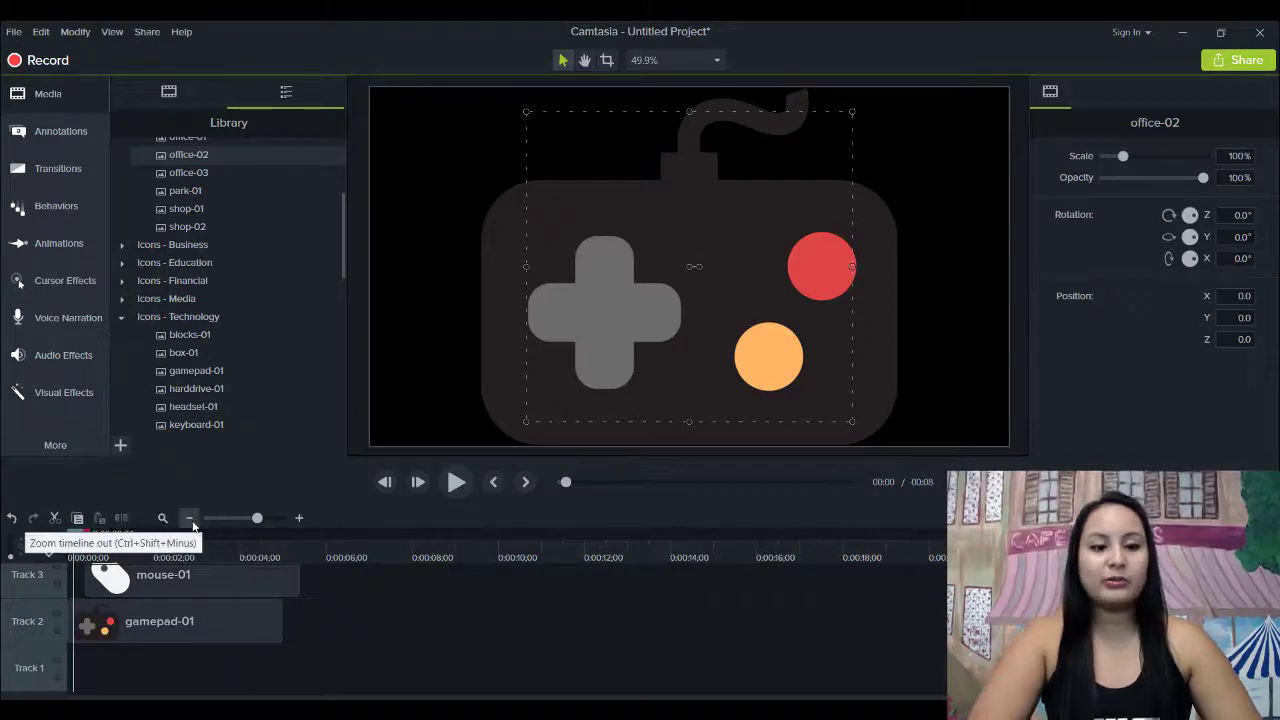
left_click(189, 519)
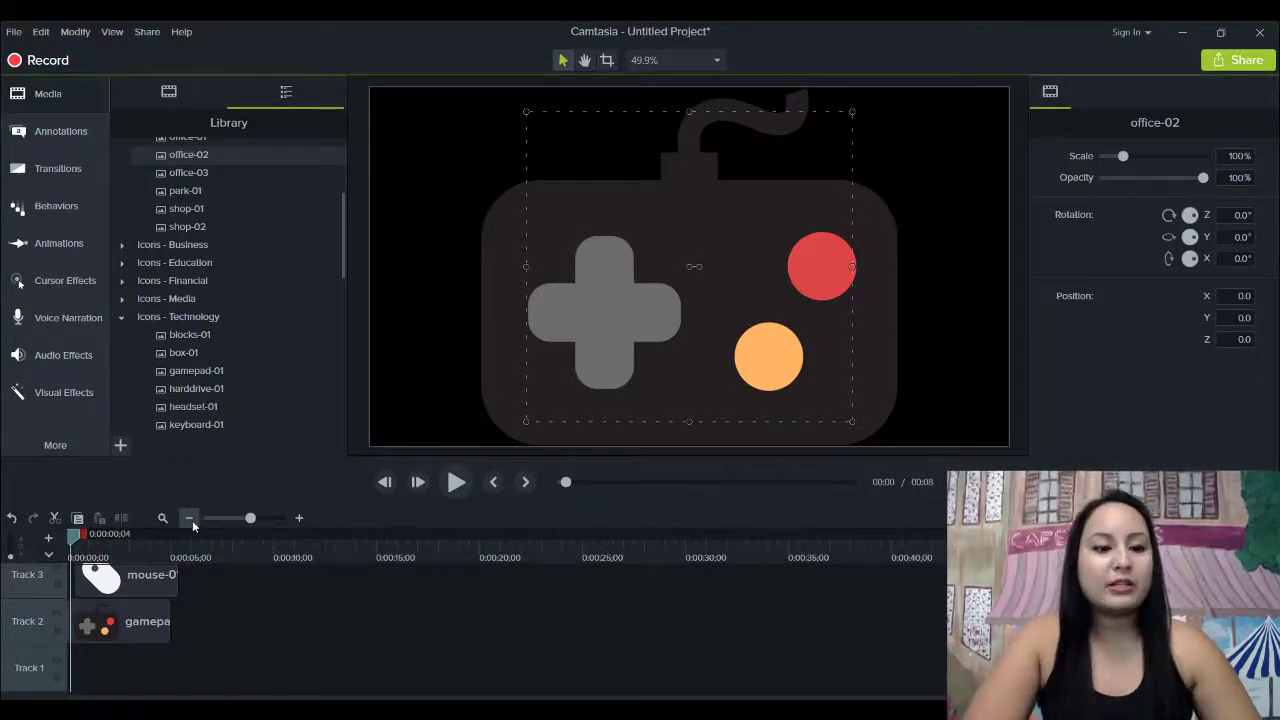
left_click(190, 519)
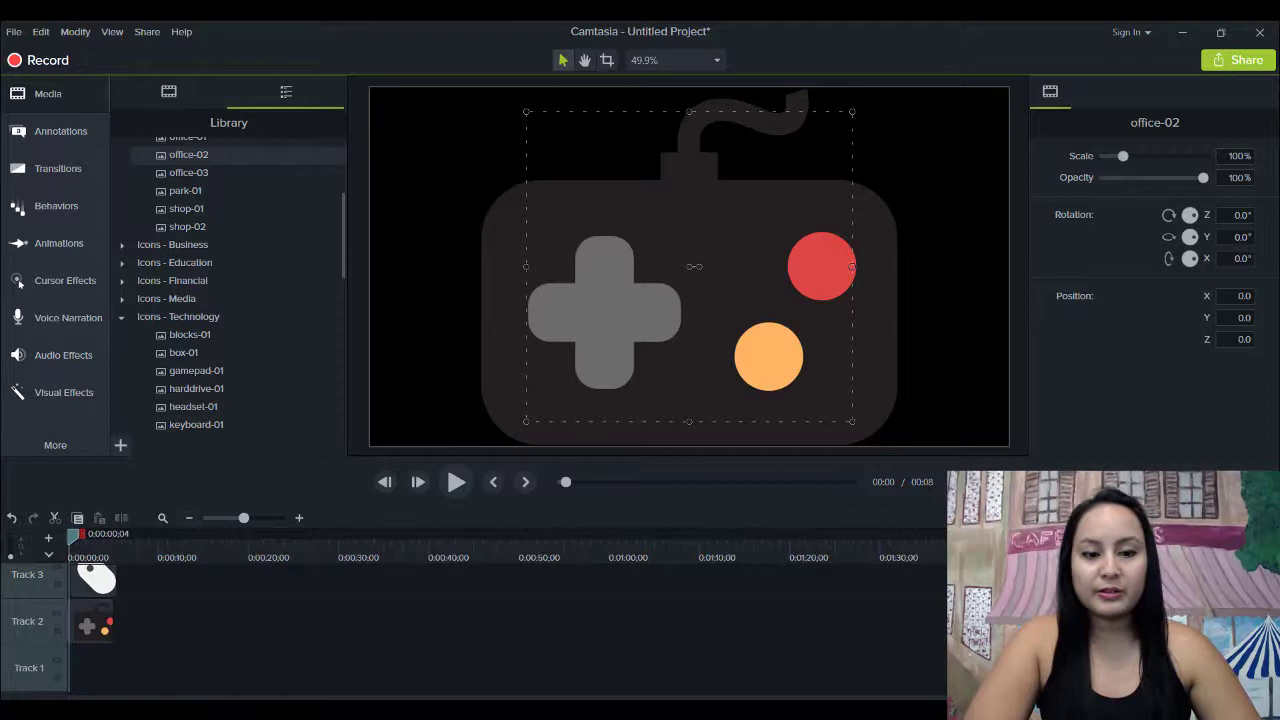
scroll(400, 625, "up", 5)
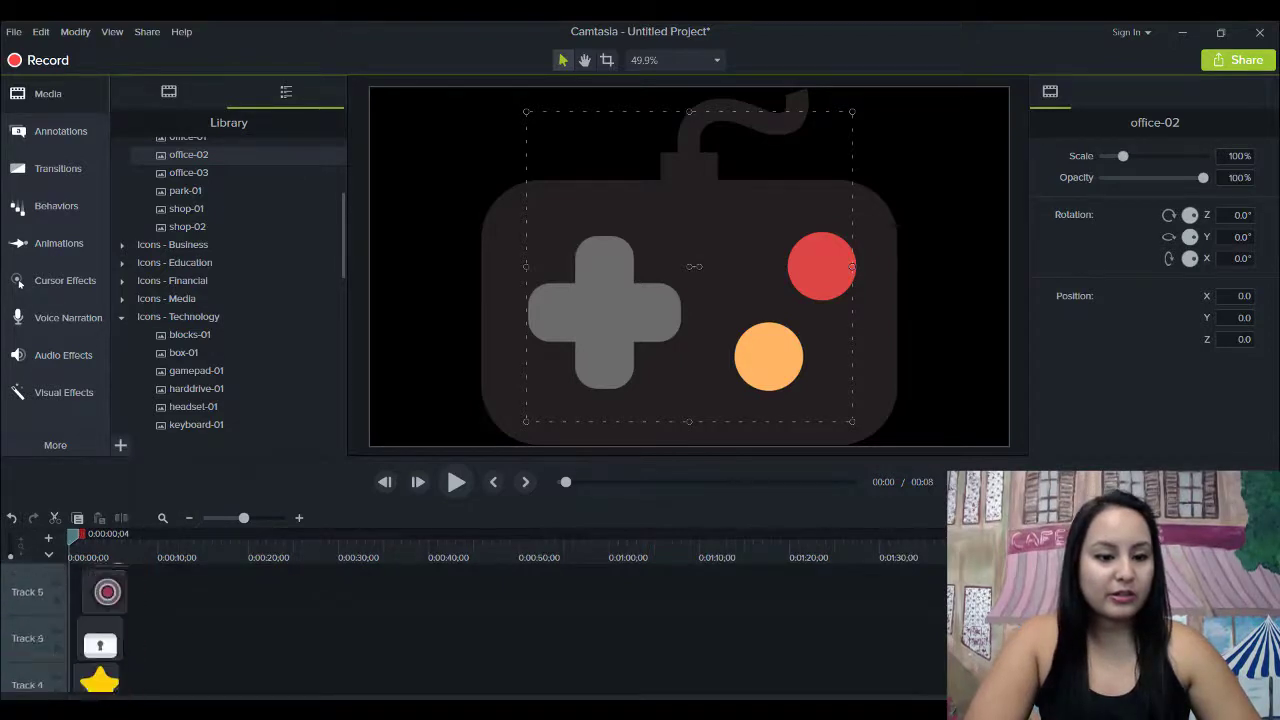
scroll(400, 625, "down", 5)
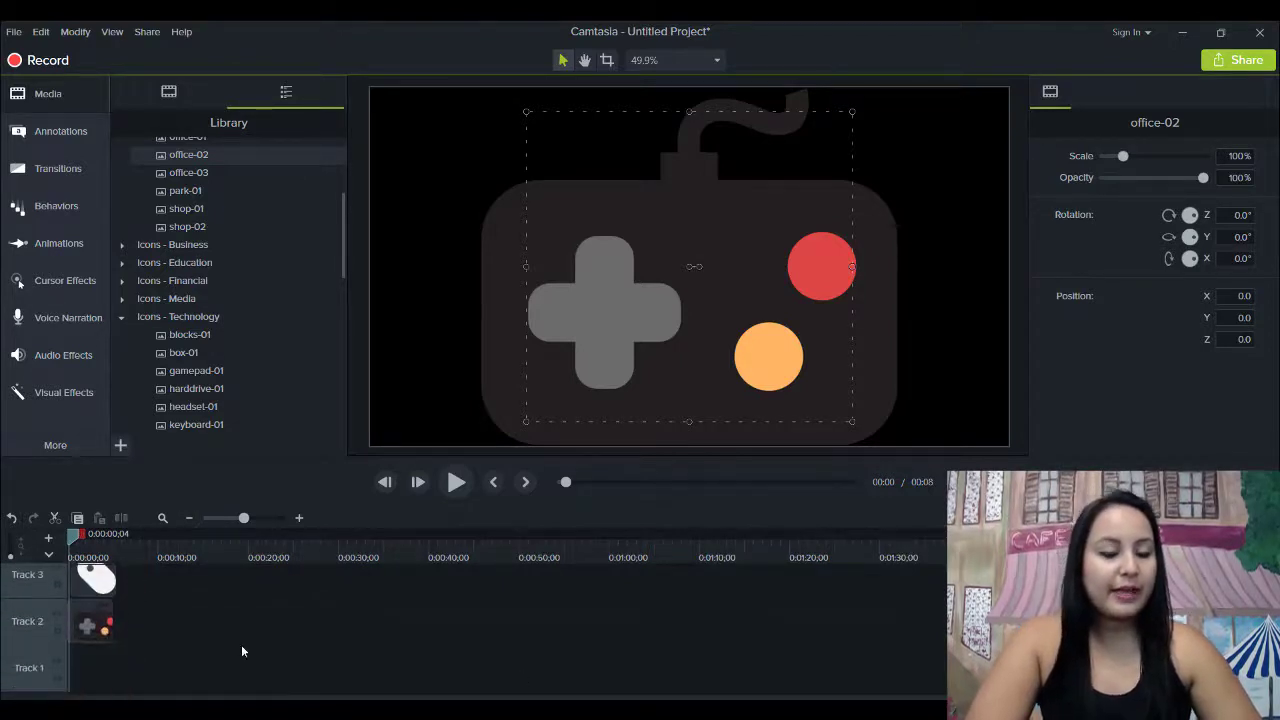
Stagger the gamepad-01, mouse-01, star-01, unlock-01 and gear-01 clips so each starts slightly later
left_click_drag(96, 622, 101, 632)
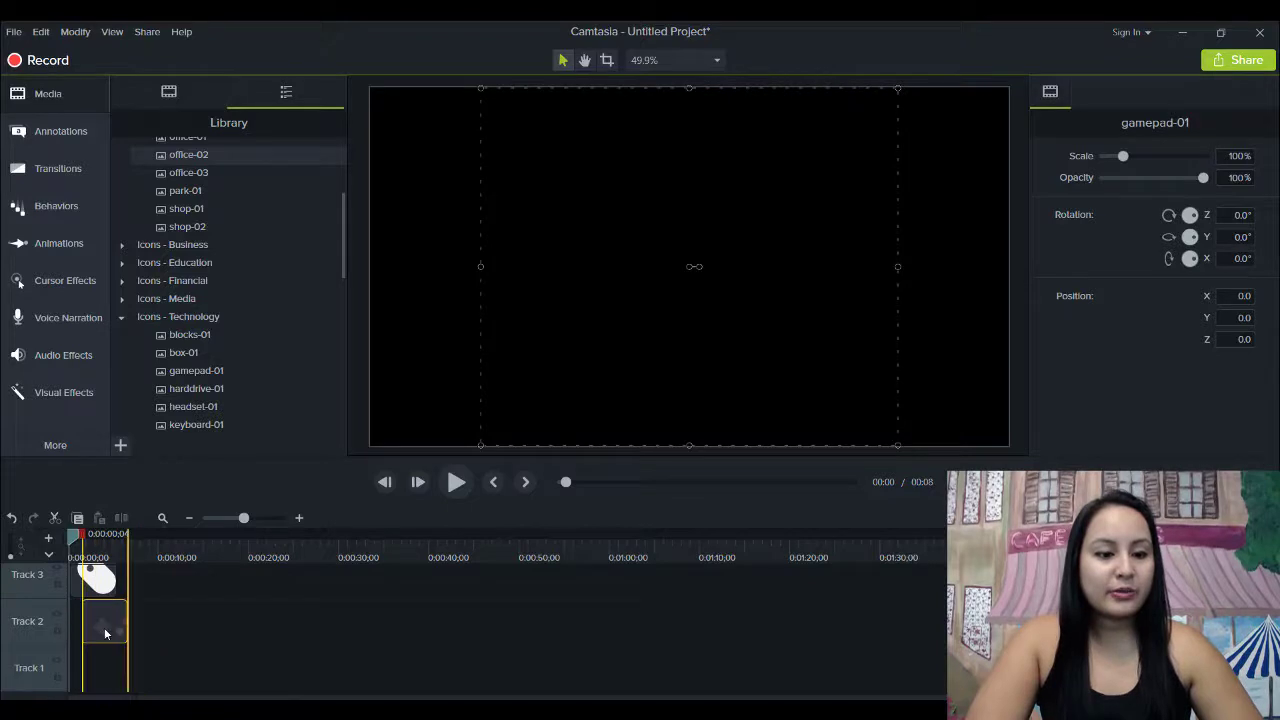
left_click(101, 578)
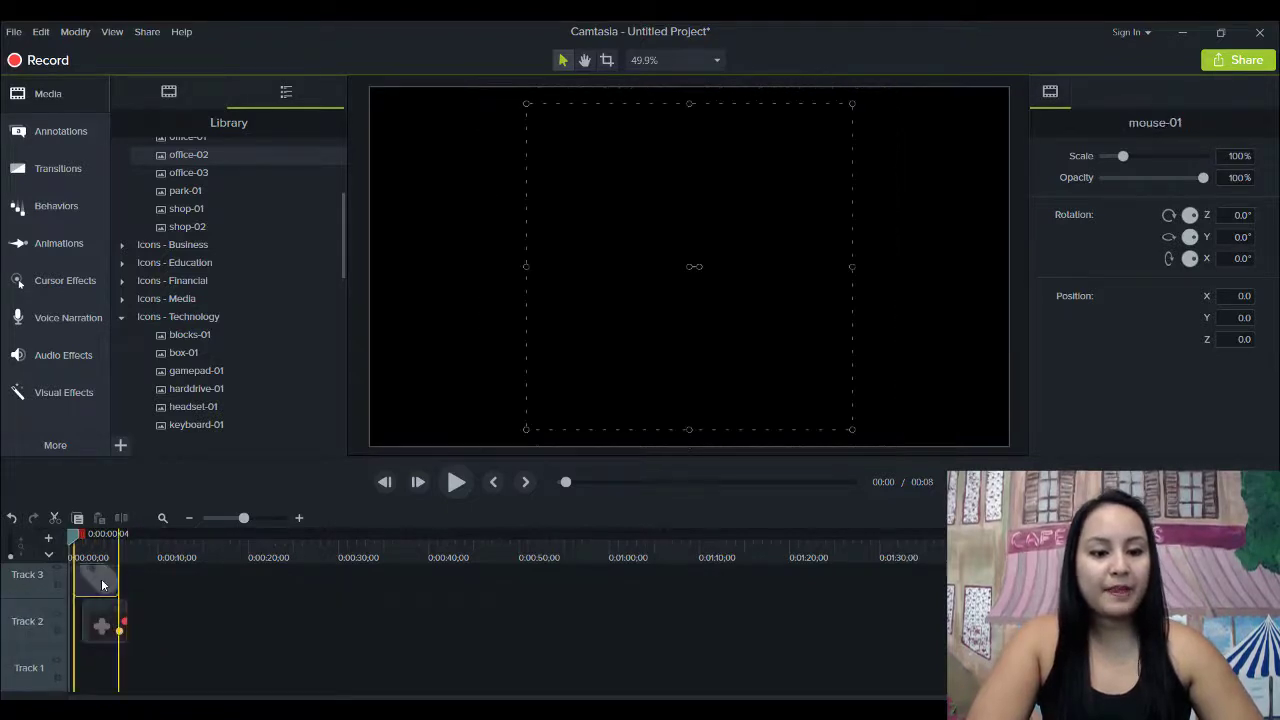
left_click_drag(101, 578, 125, 590)
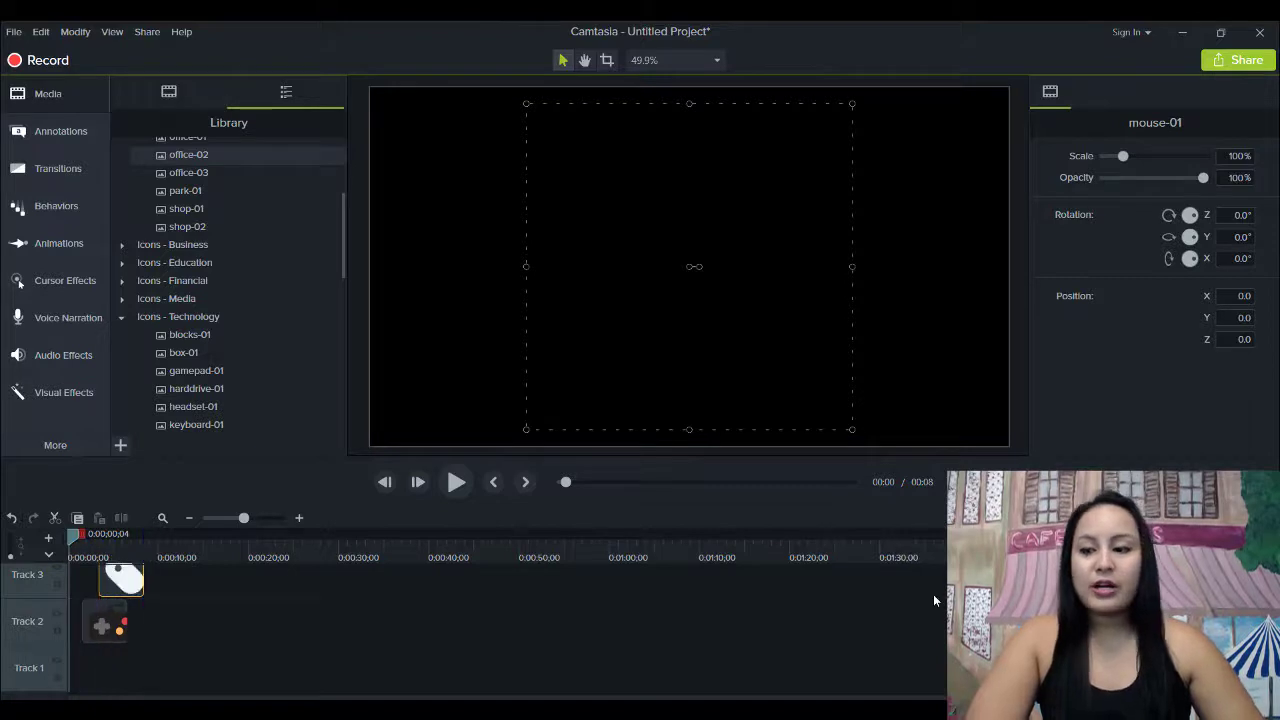
scroll(100, 620, "up", 3)
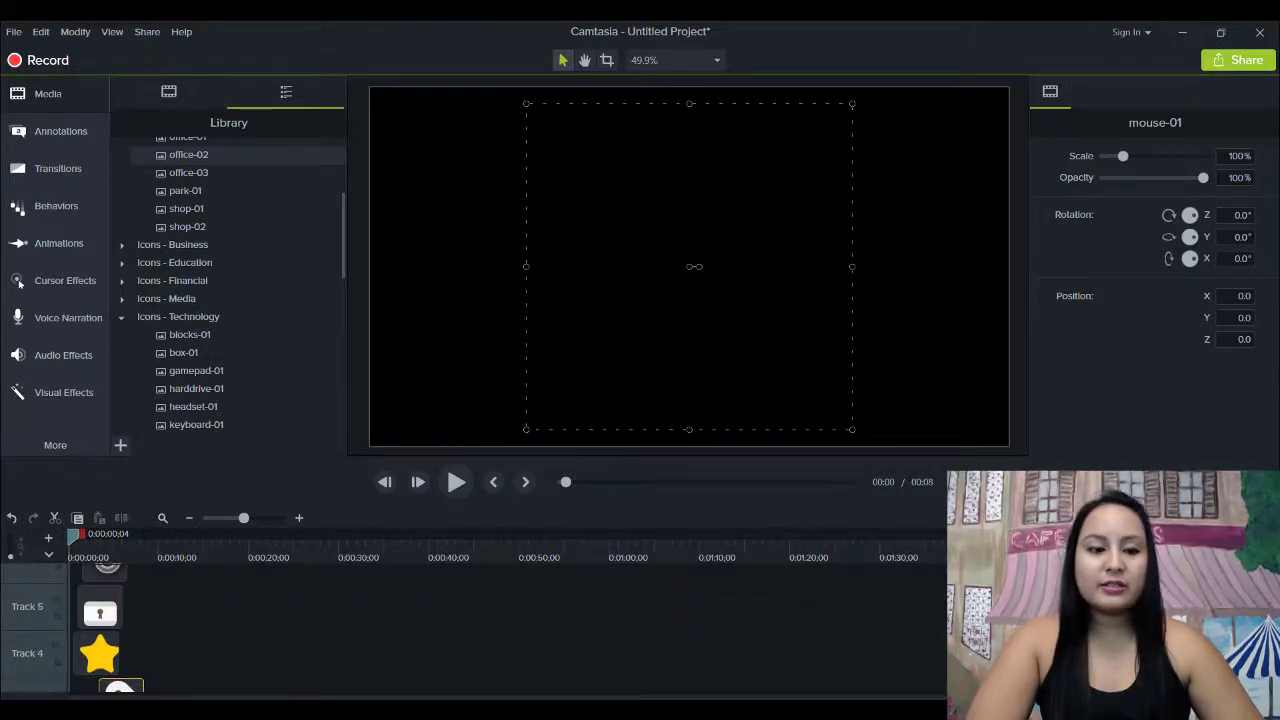
left_click_drag(98, 654, 138, 667)
left_click_drag(91, 613, 147, 612)
left_click_drag(98, 575, 166, 585)
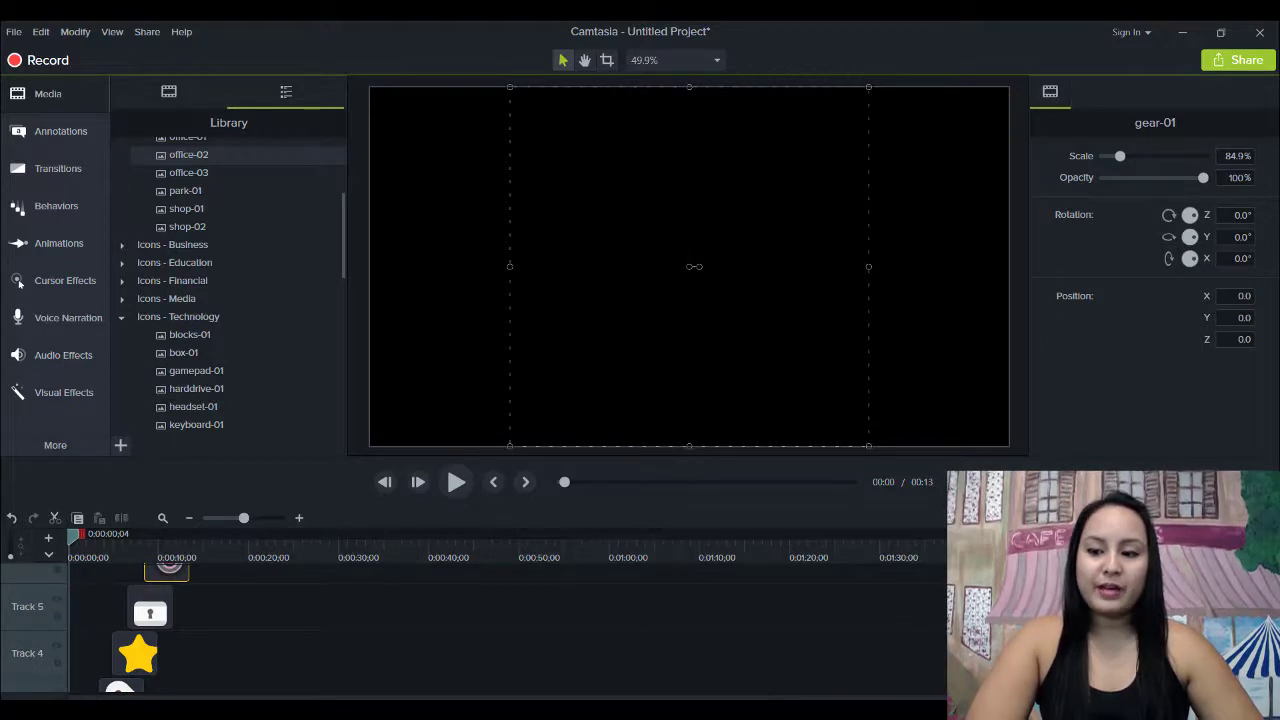
Continue staggering heart-01, keyboard-01, busstop-01, shop-02 and office-02, then move the playhead to 0:00:02;09
scroll(778, 626, "up", 3)
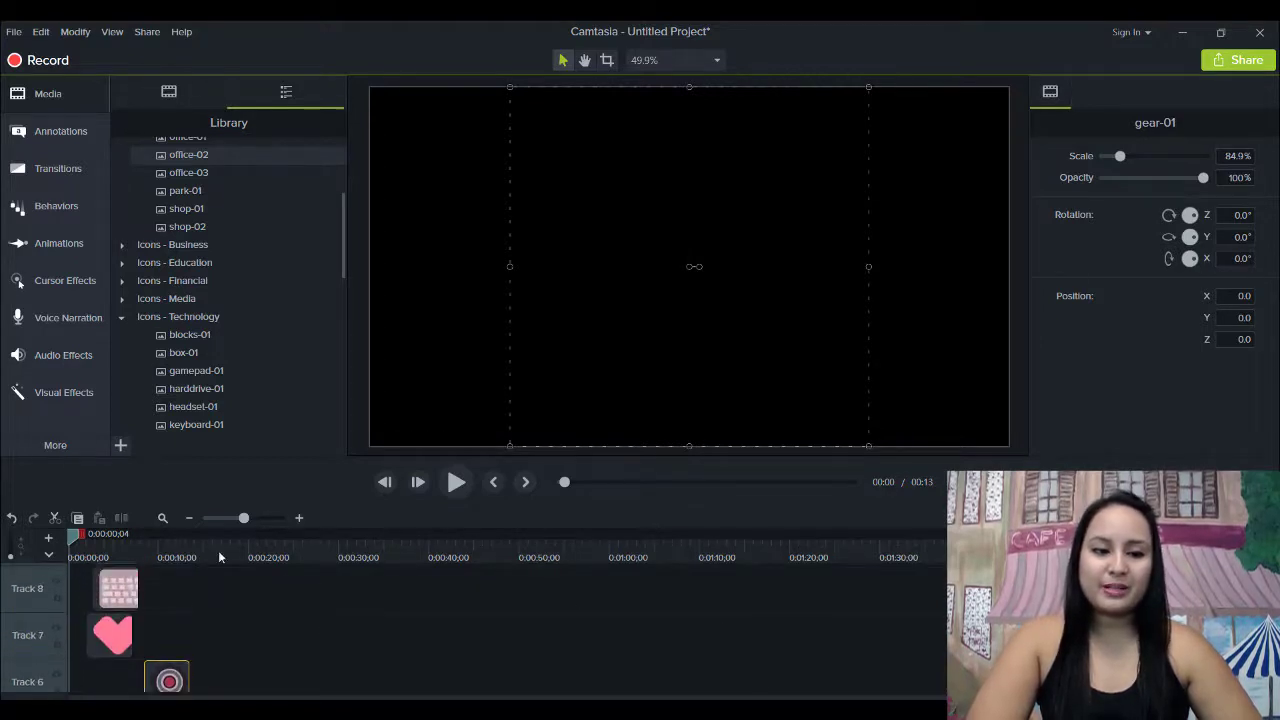
left_click_drag(108, 630, 178, 640)
left_click_drag(110, 582, 183, 589)
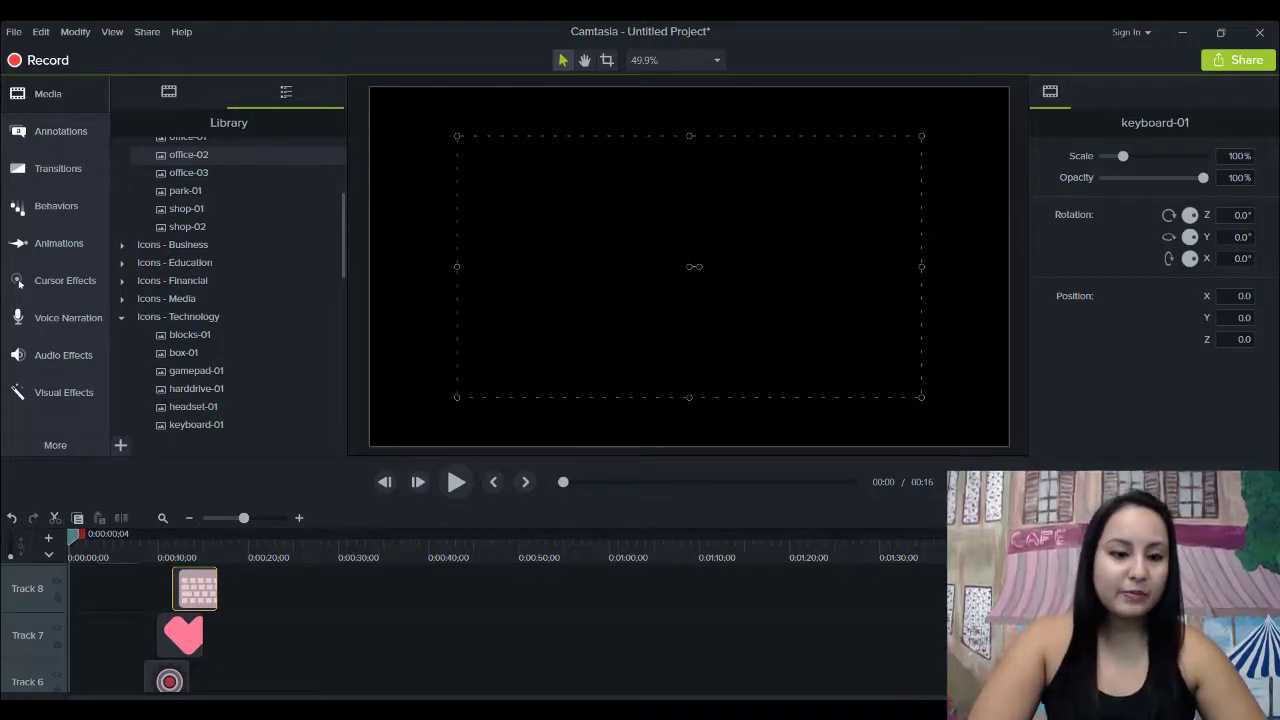
scroll(400, 620, "up", 3)
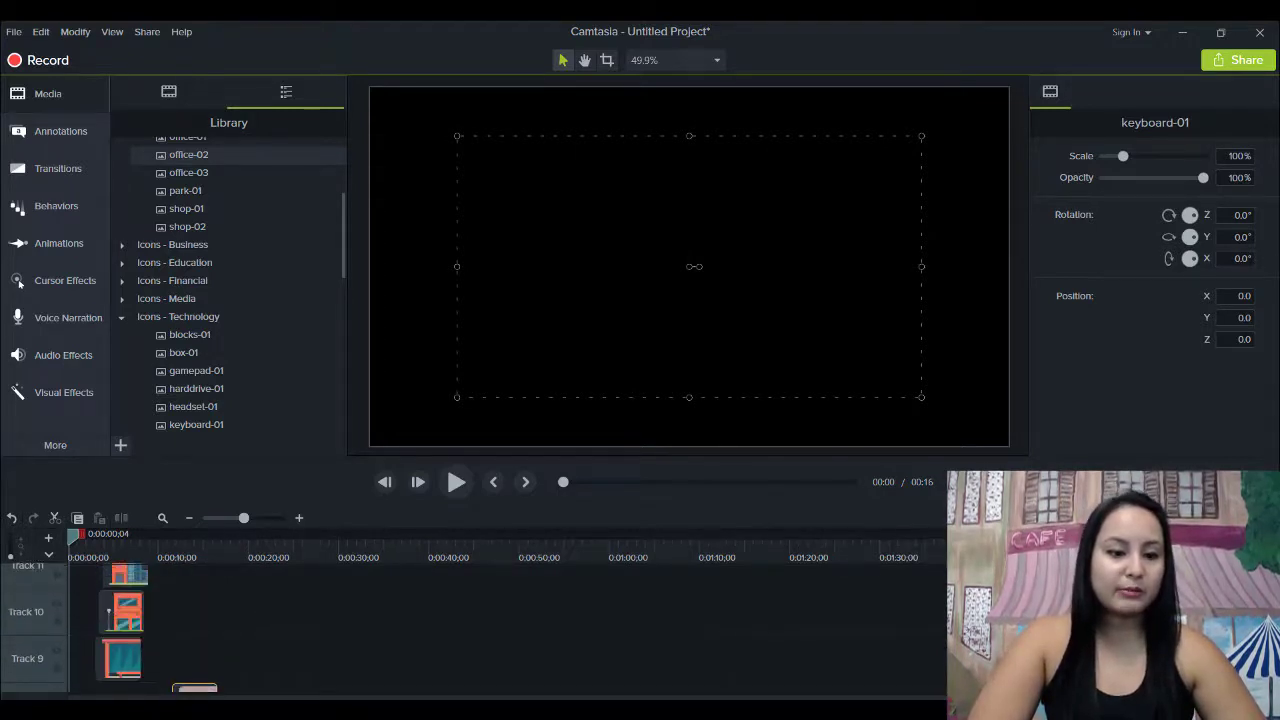
left_click_drag(123, 660, 213, 683)
left_click_drag(126, 605, 222, 610)
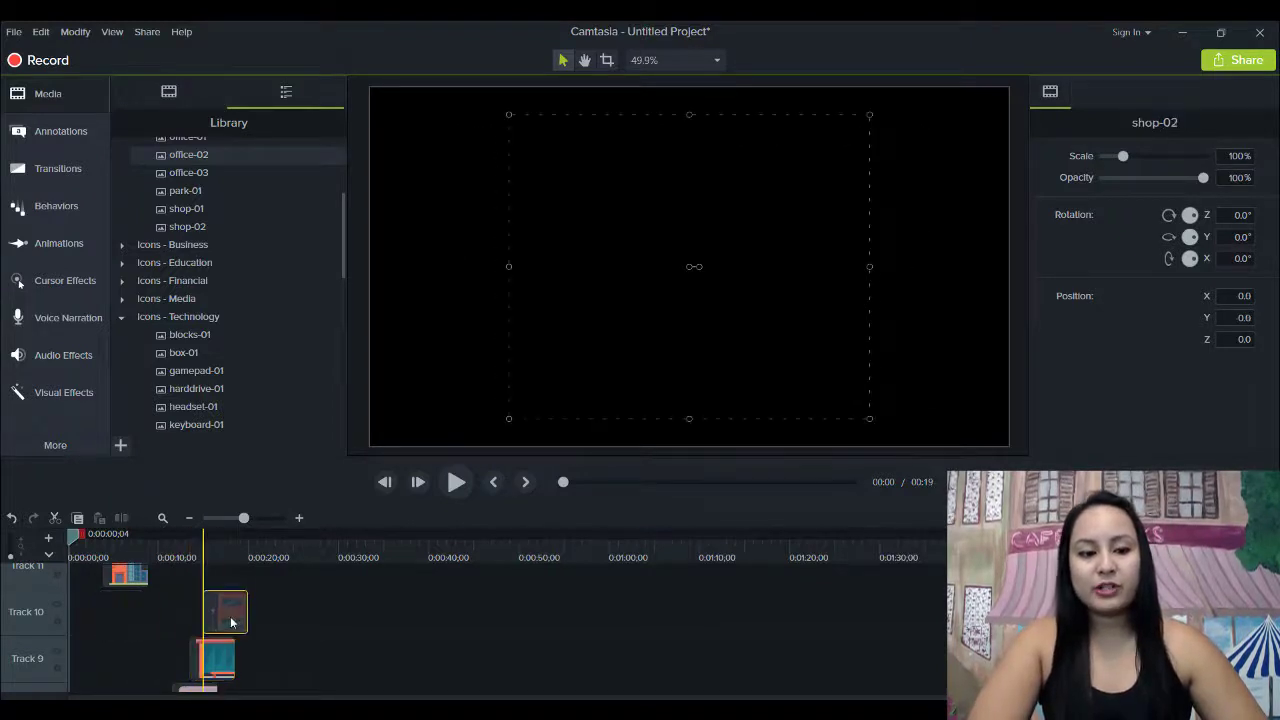
left_click_drag(109, 576, 229, 590)
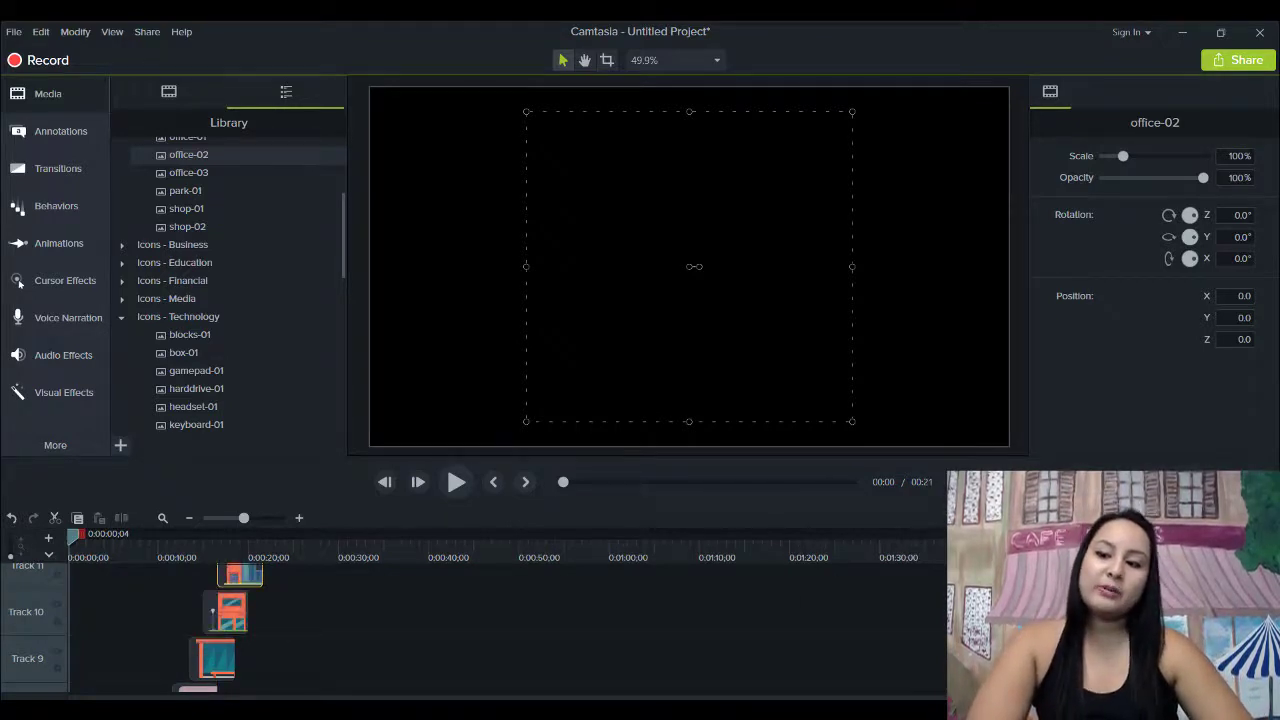
scroll(130, 625, "down", 5)
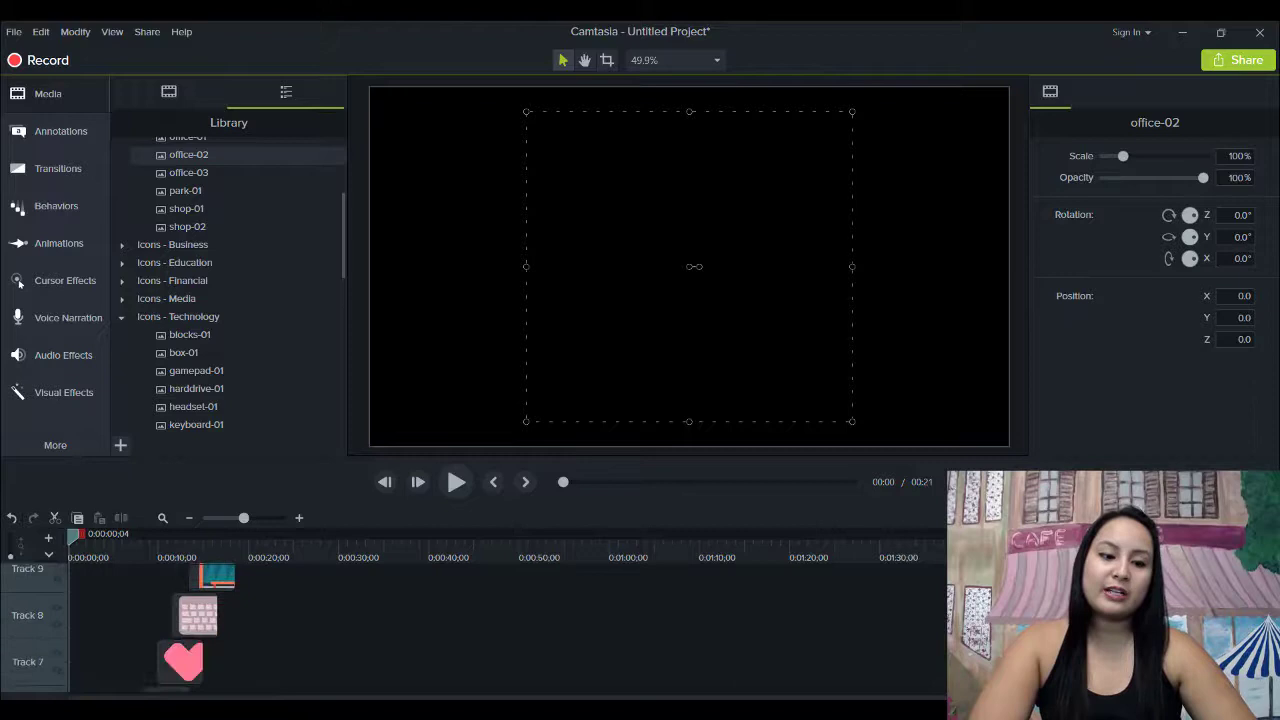
scroll(130, 625, "down", 4)
scroll(130, 625, "up", 8)
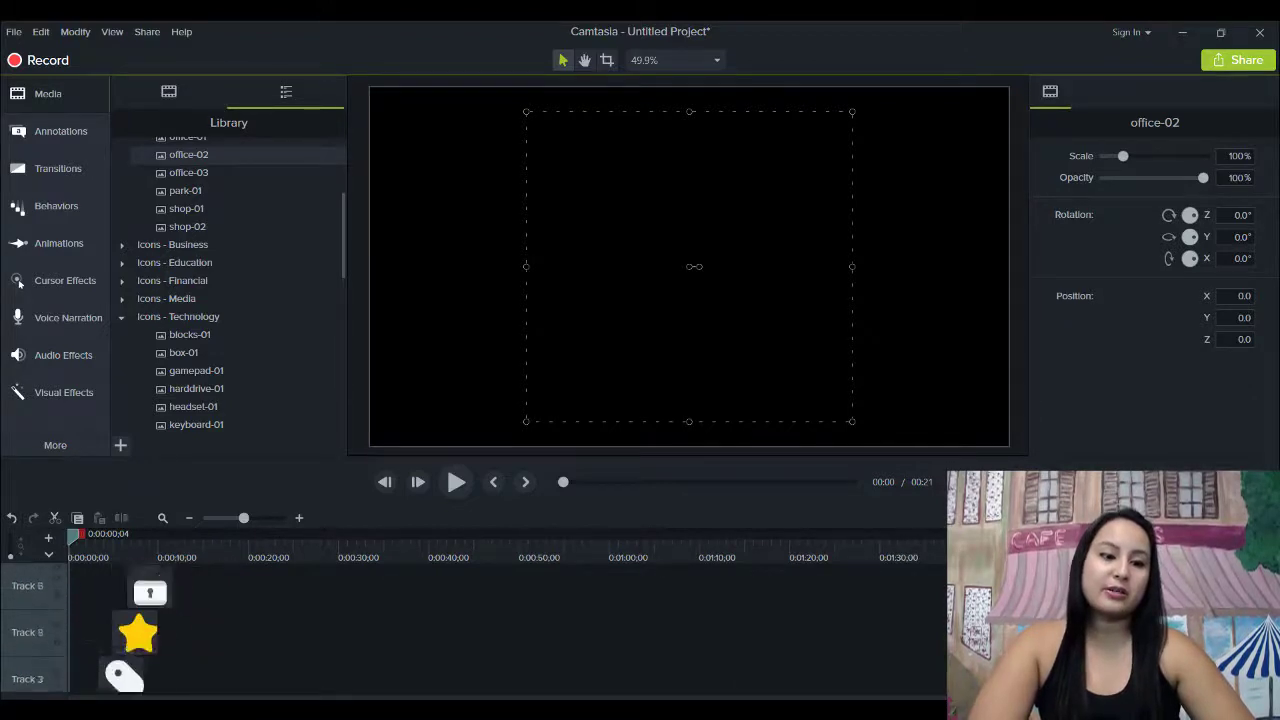
scroll(130, 625, "down", 8)
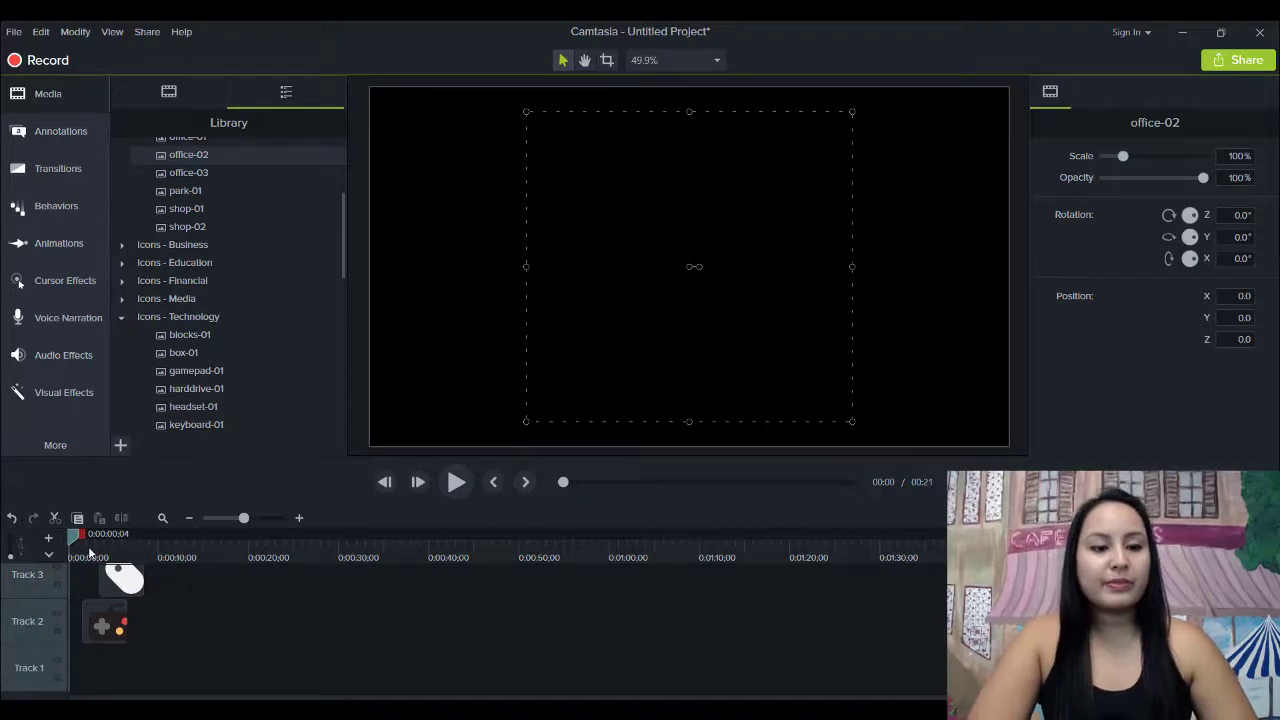
left_click(89, 553)
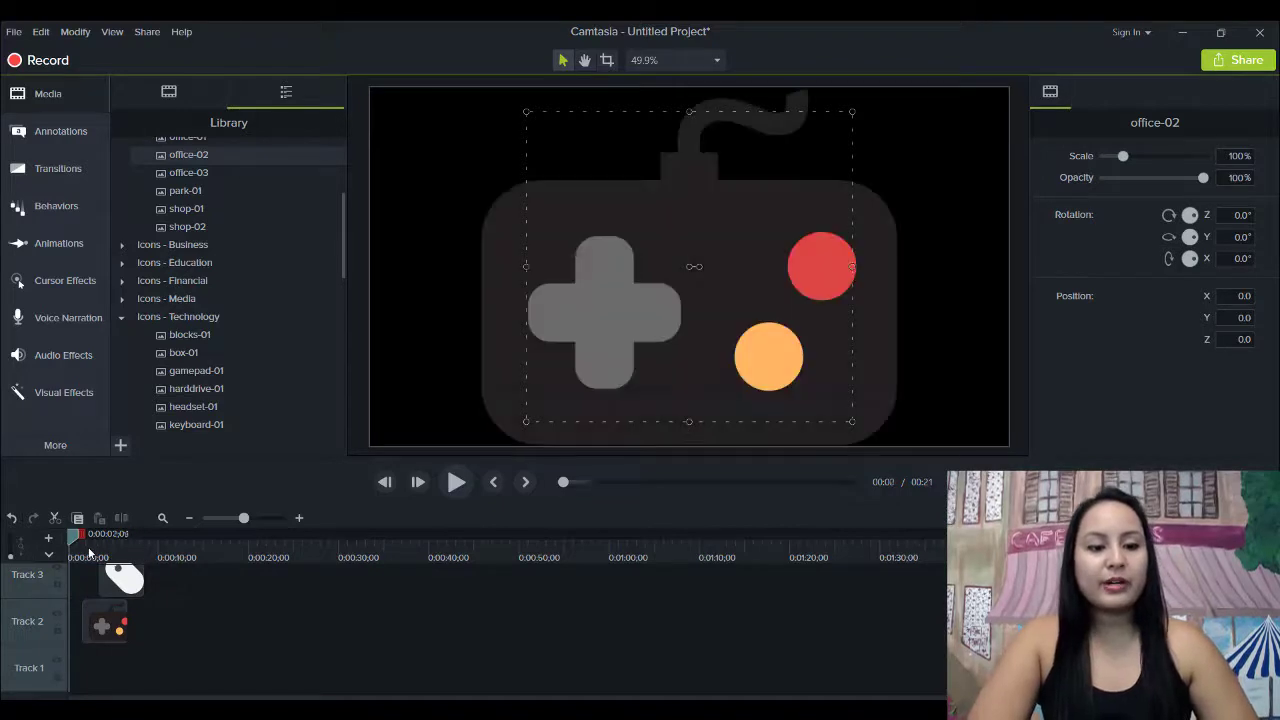
Shrink the gamepad icon to about 28% and place it in the top-left corner
left_click(507, 369)
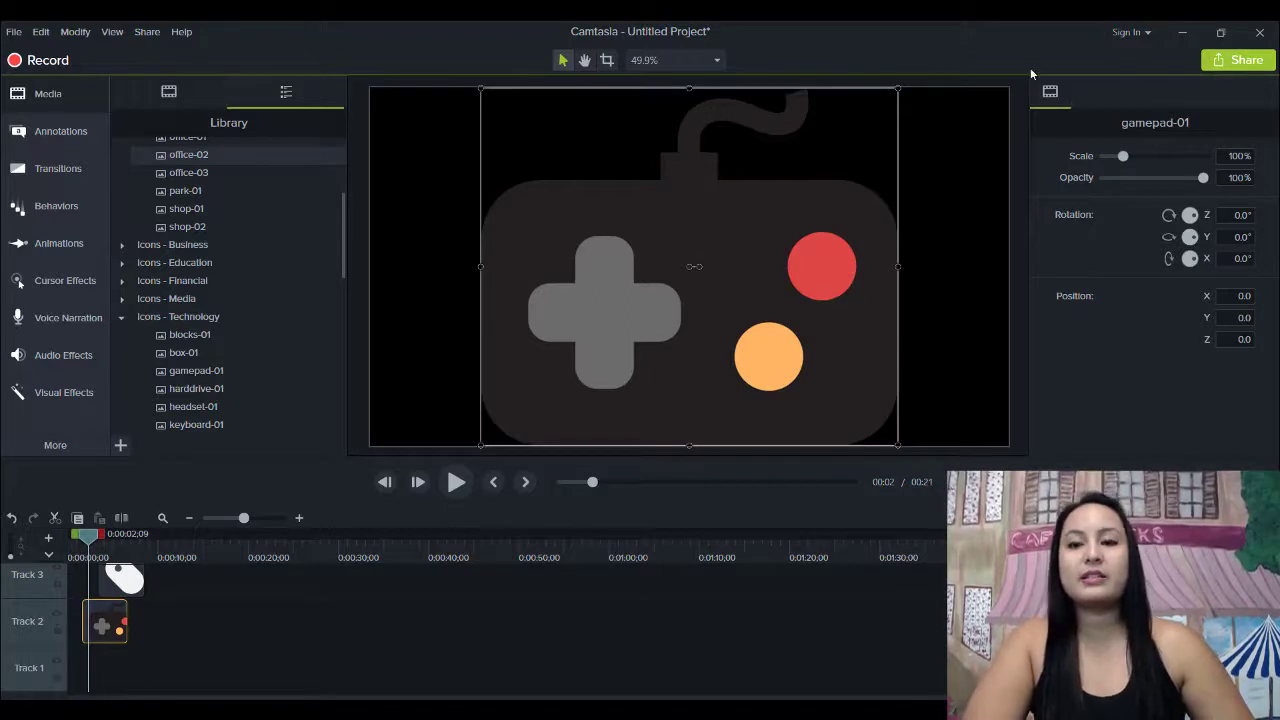
left_click_drag(898, 88, 626, 348)
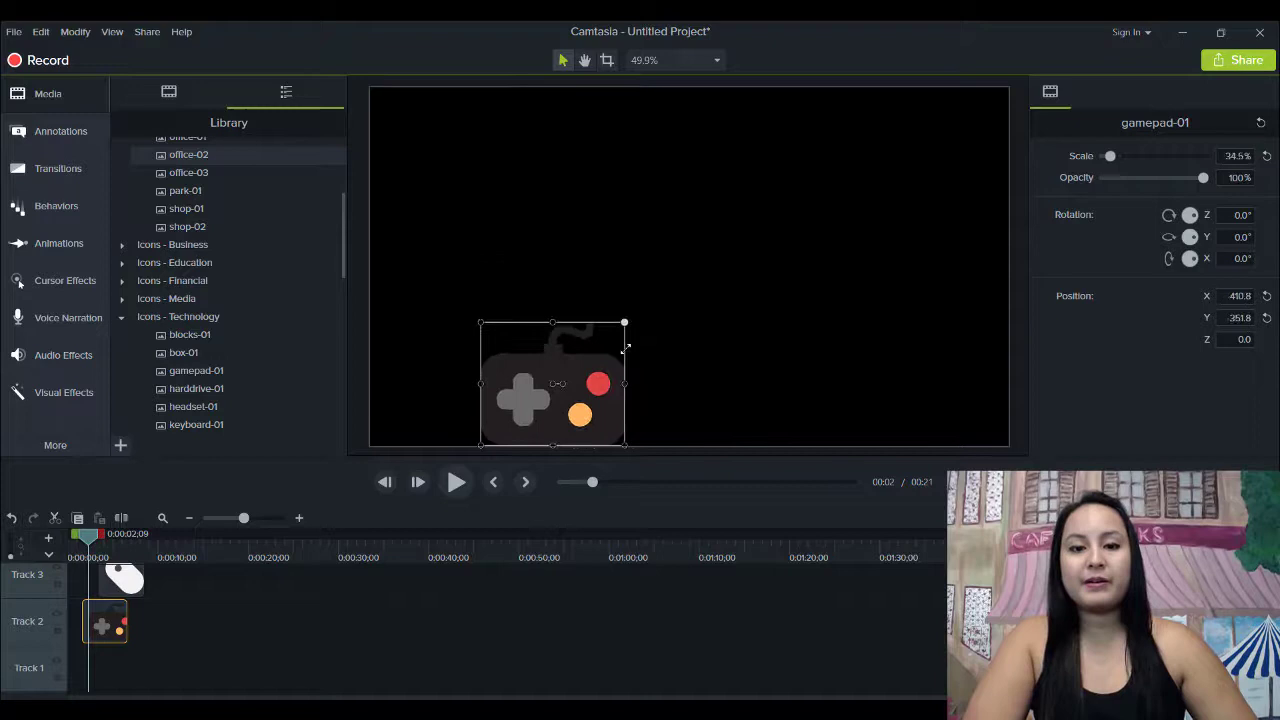
left_click_drag(567, 409, 484, 202)
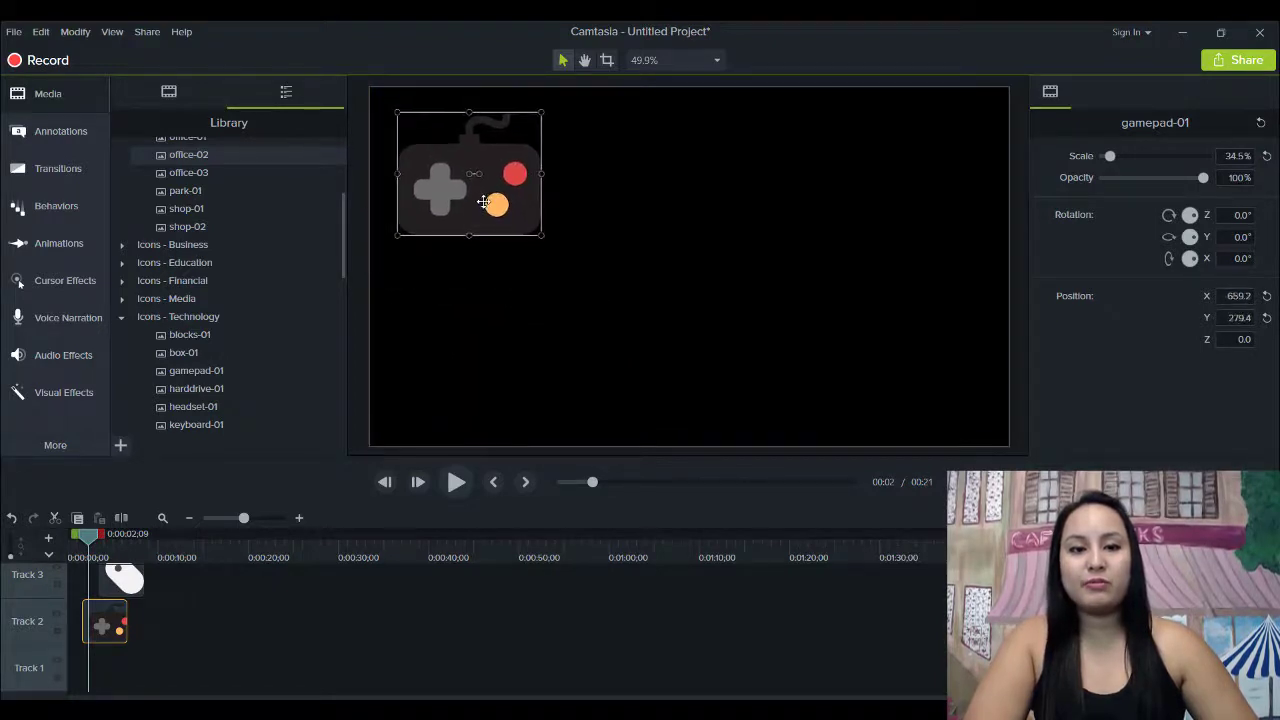
left_click_drag(541, 113, 515, 134)
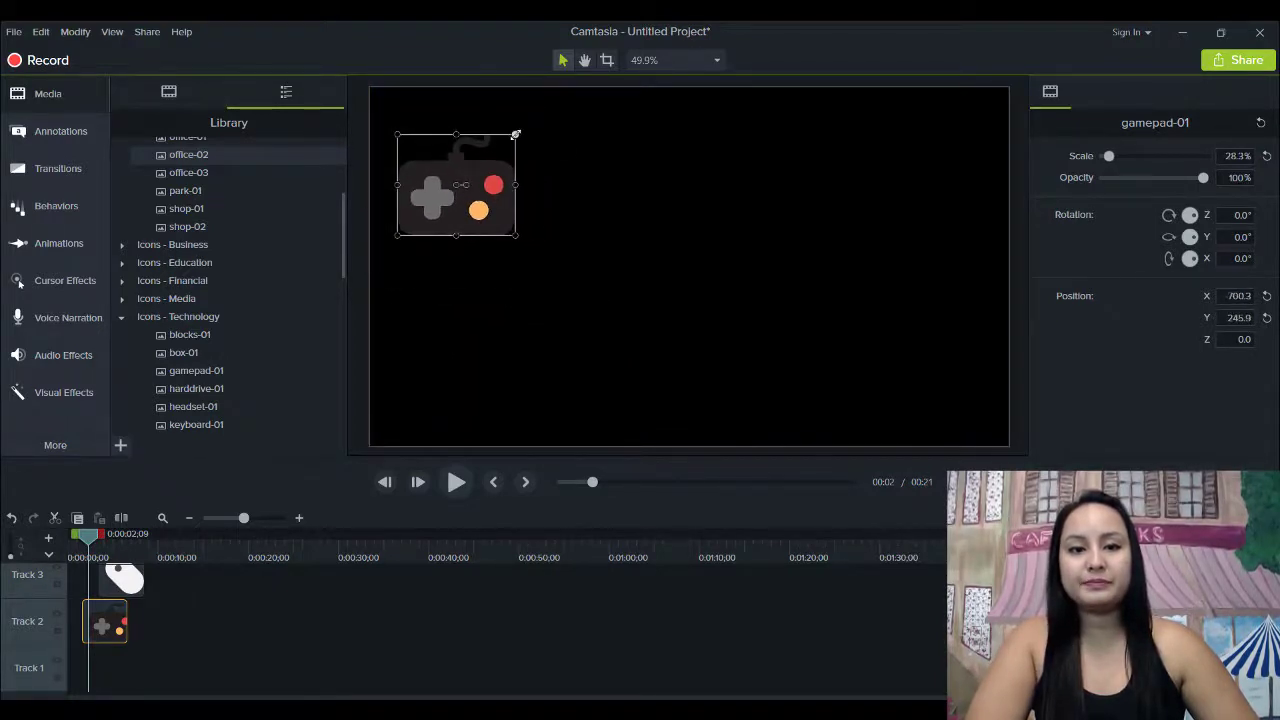
left_click_drag(474, 216, 469, 193)
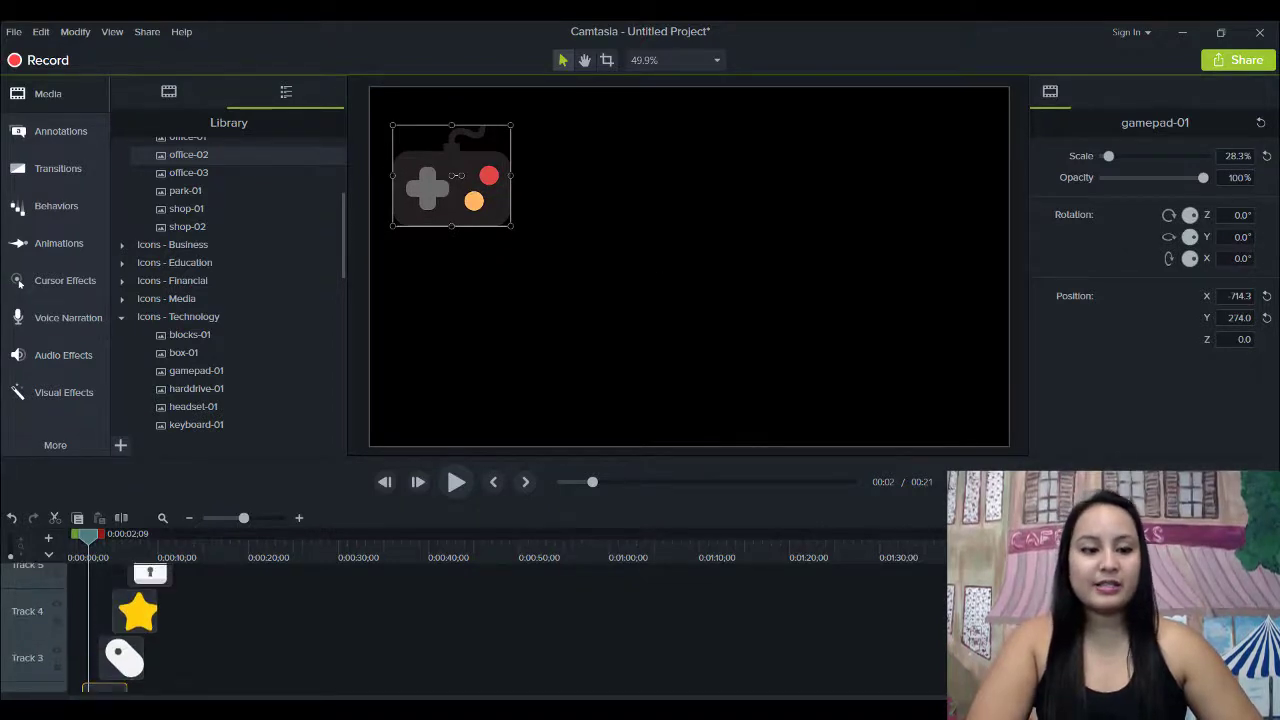
Shrink the mouse icon to about a third of its size at bottom centre
left_click(120, 657)
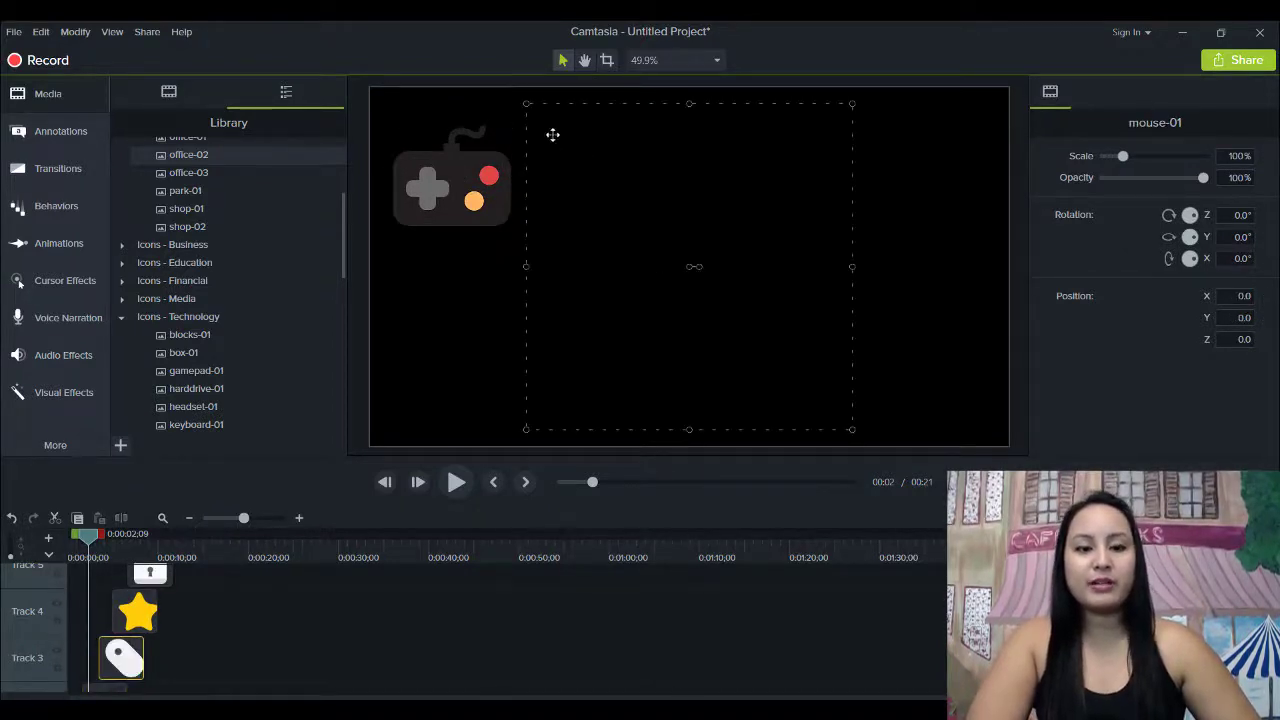
left_click(108, 549)
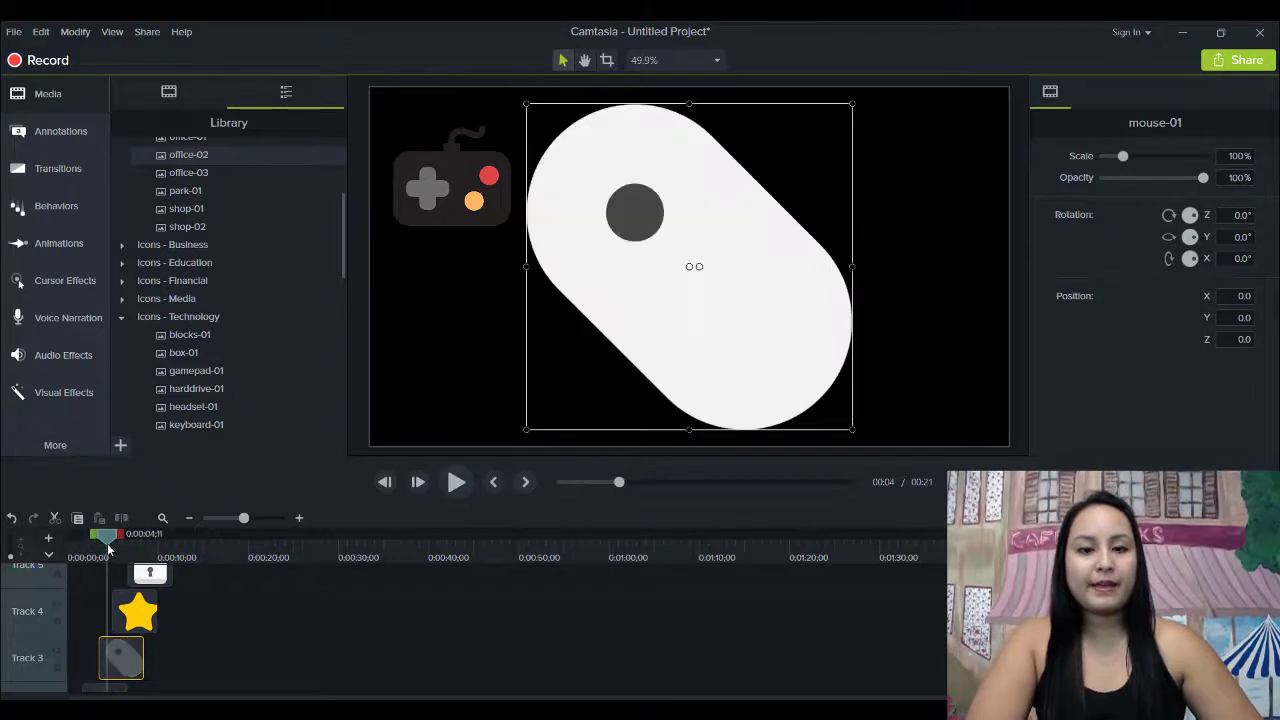
left_click_drag(525, 103, 658, 343)
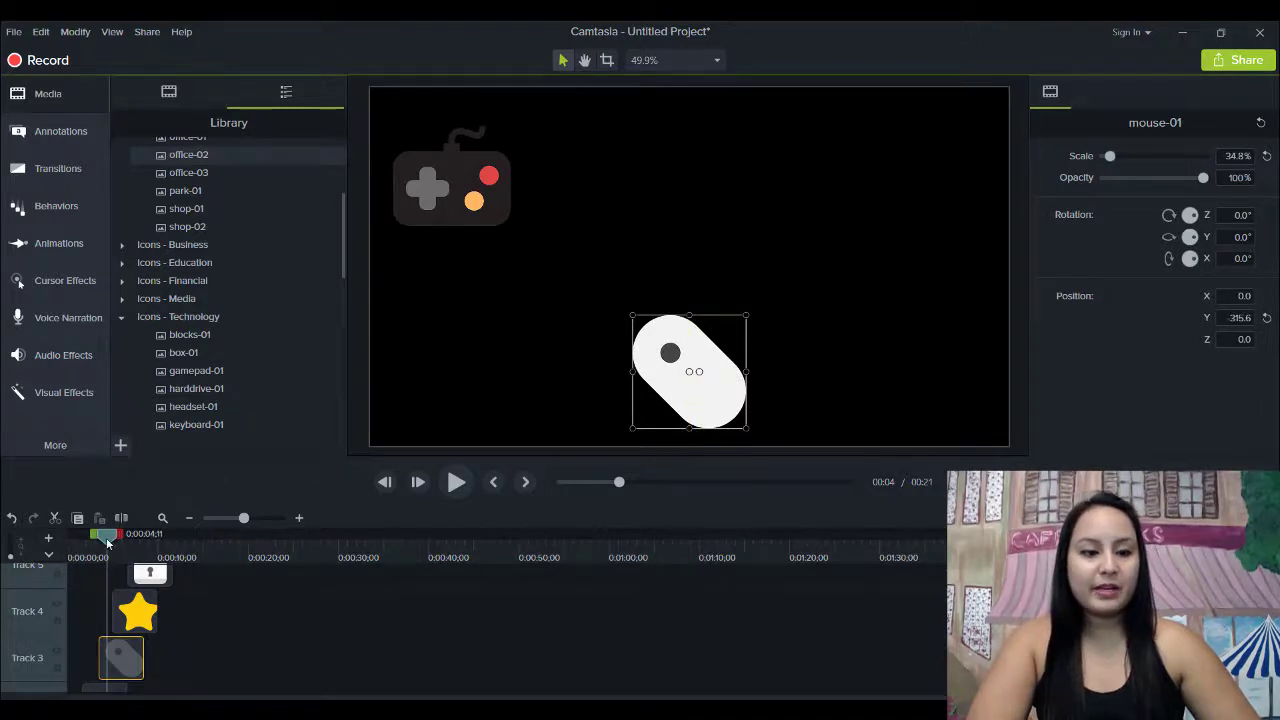
Shrink the star icon to 40.3% and move it into the top-right corner
left_click_drag(108, 541, 121, 549)
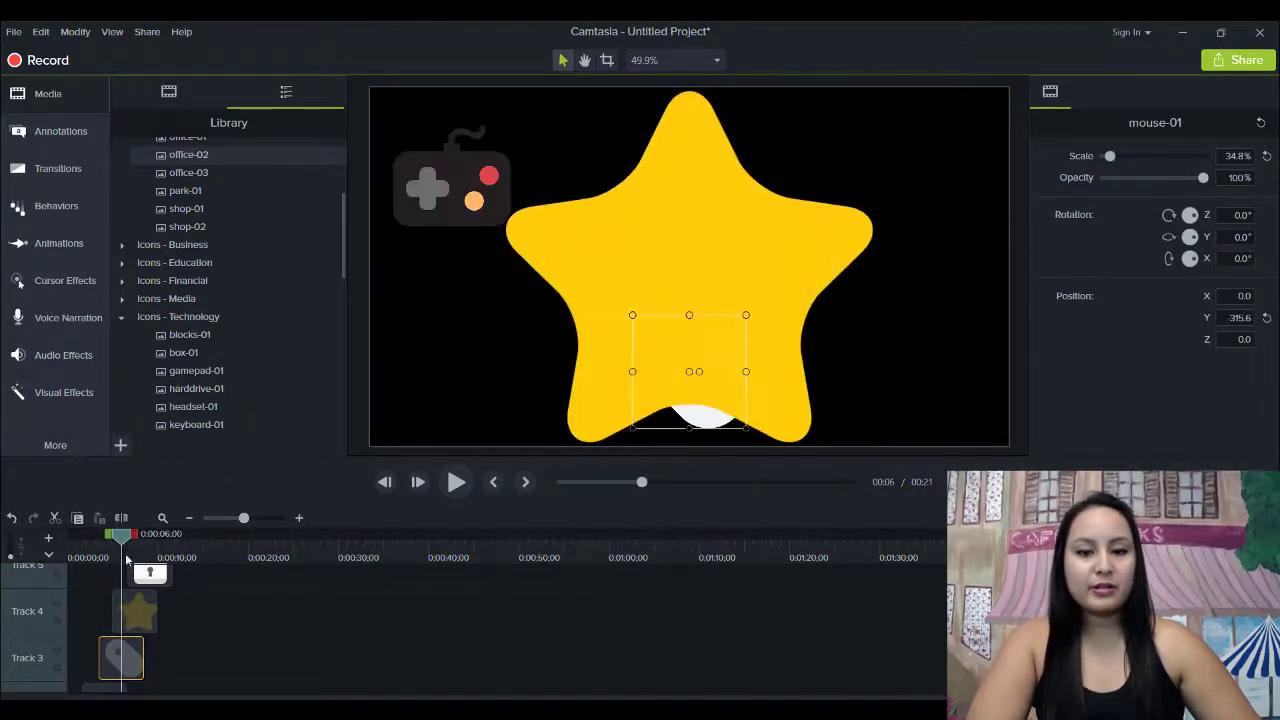
left_click(138, 615)
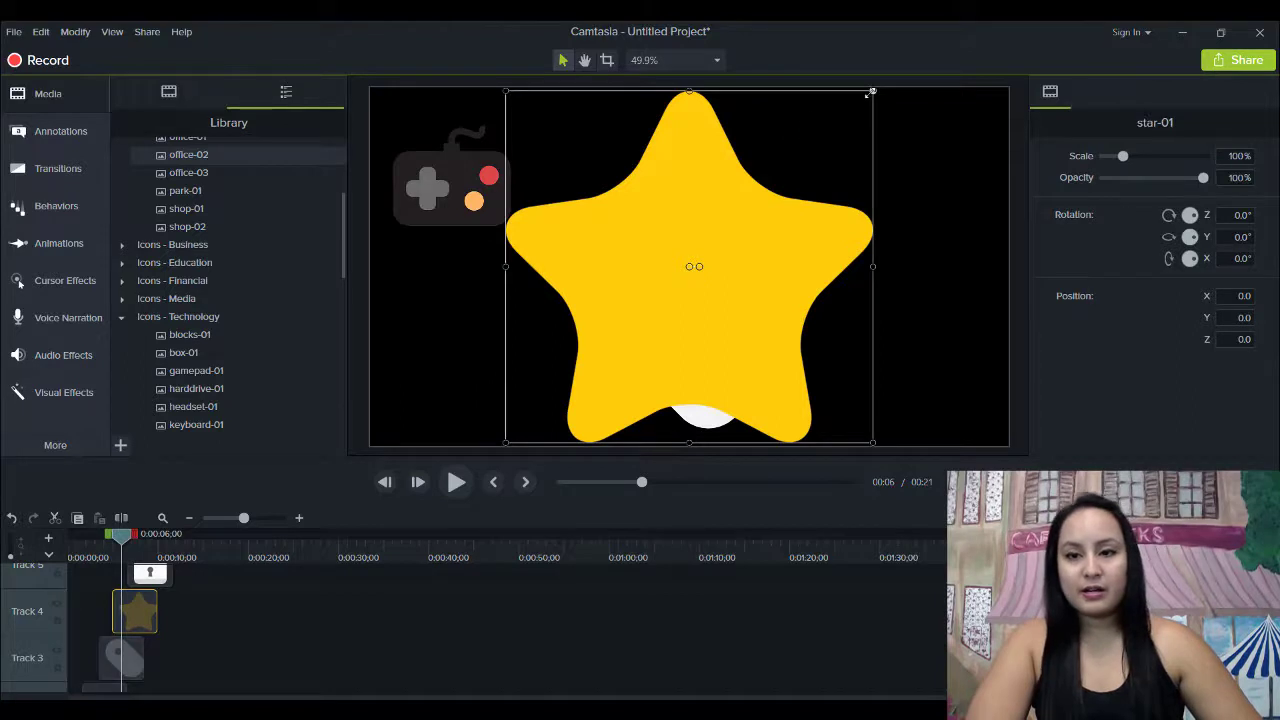
left_click_drag(868, 94, 653, 300)
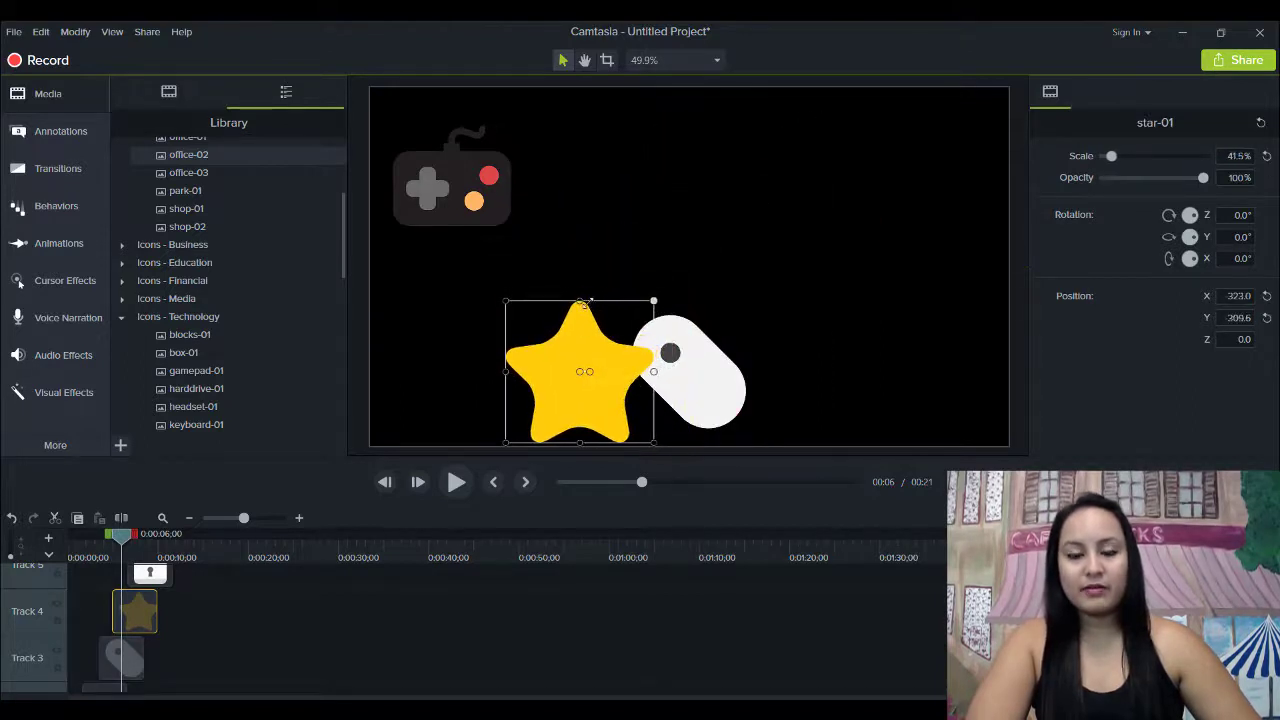
left_click_drag(568, 397, 920, 195)
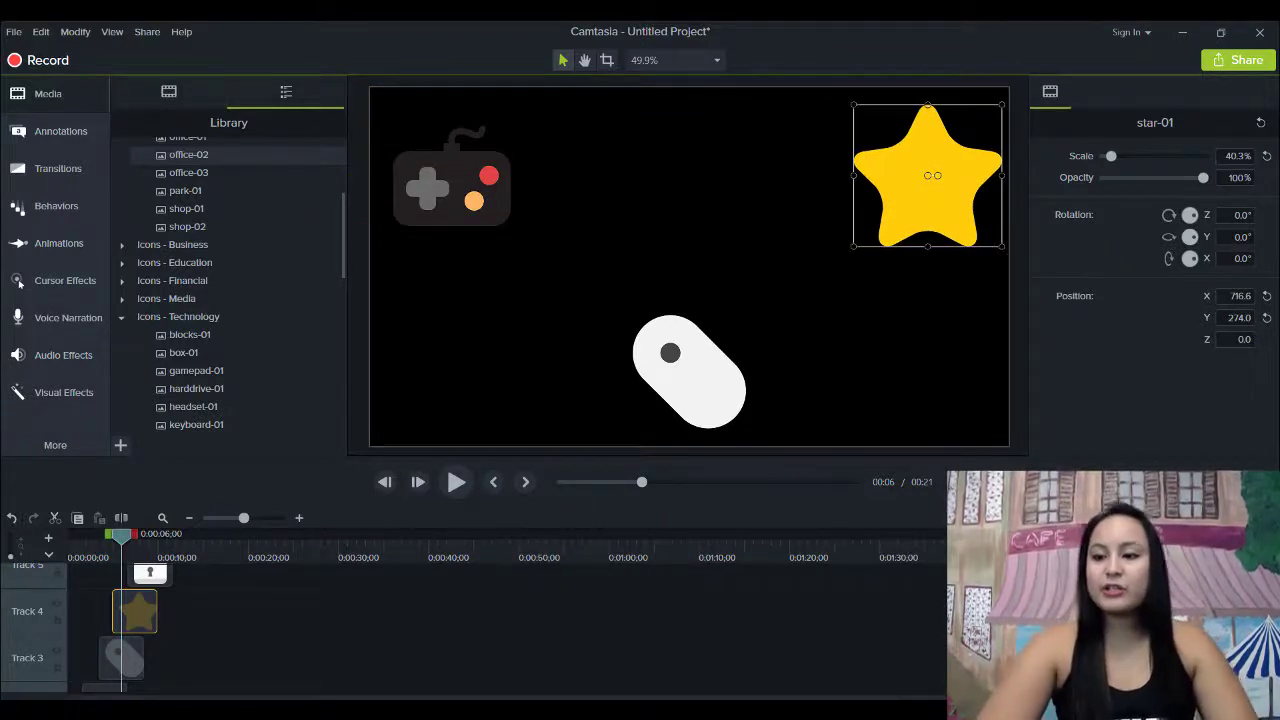
scroll(300, 620, "up", 2)
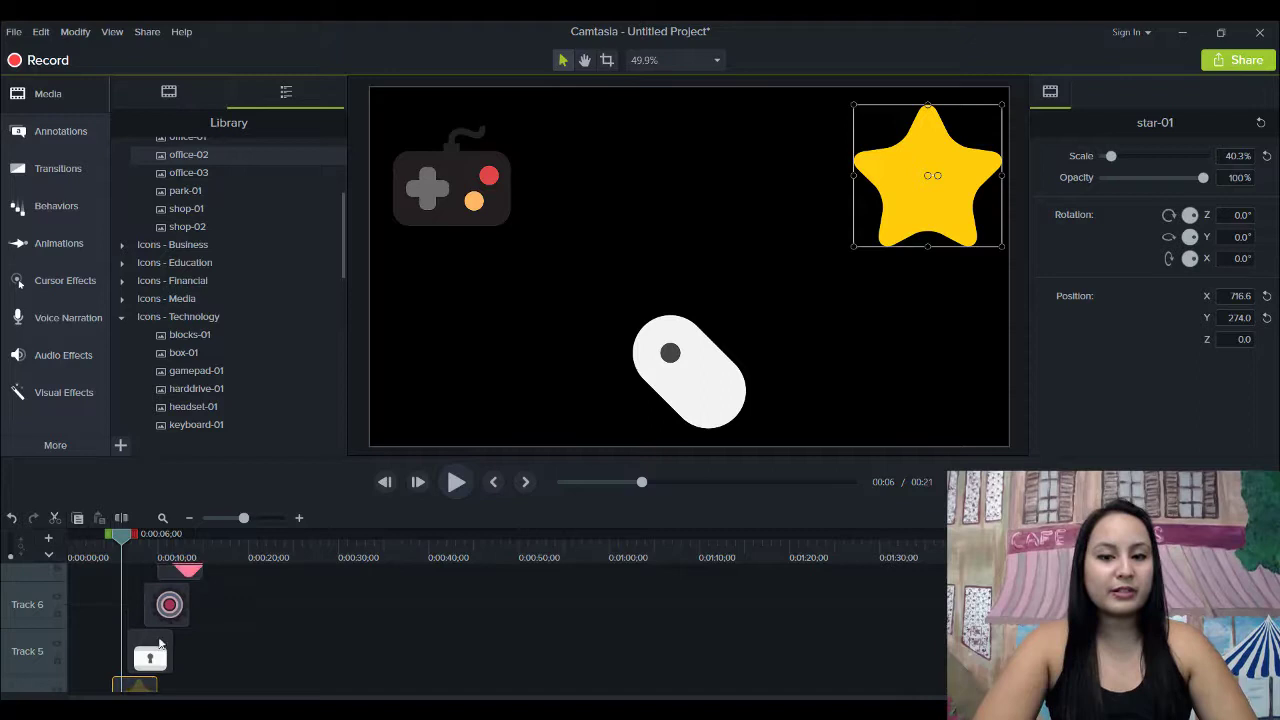
left_click_drag(130, 538, 132, 549)
left_click(622, 335)
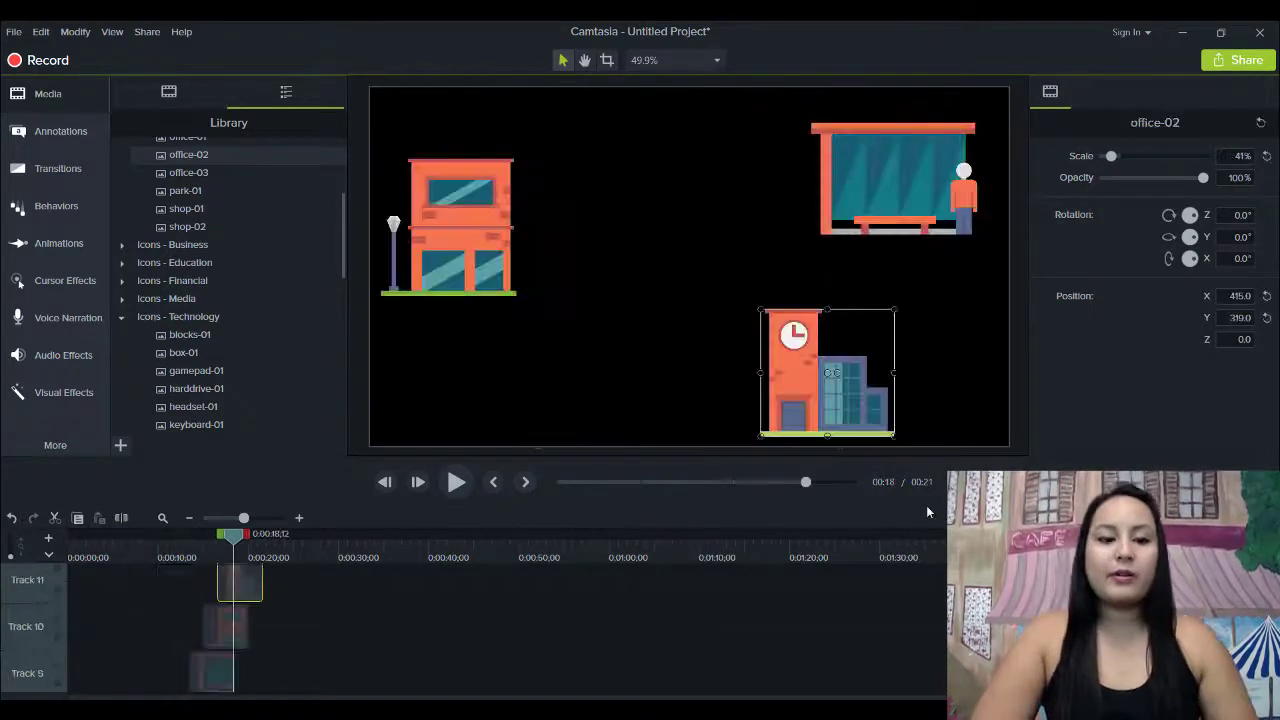
scroll(470, 625, "down", 3)
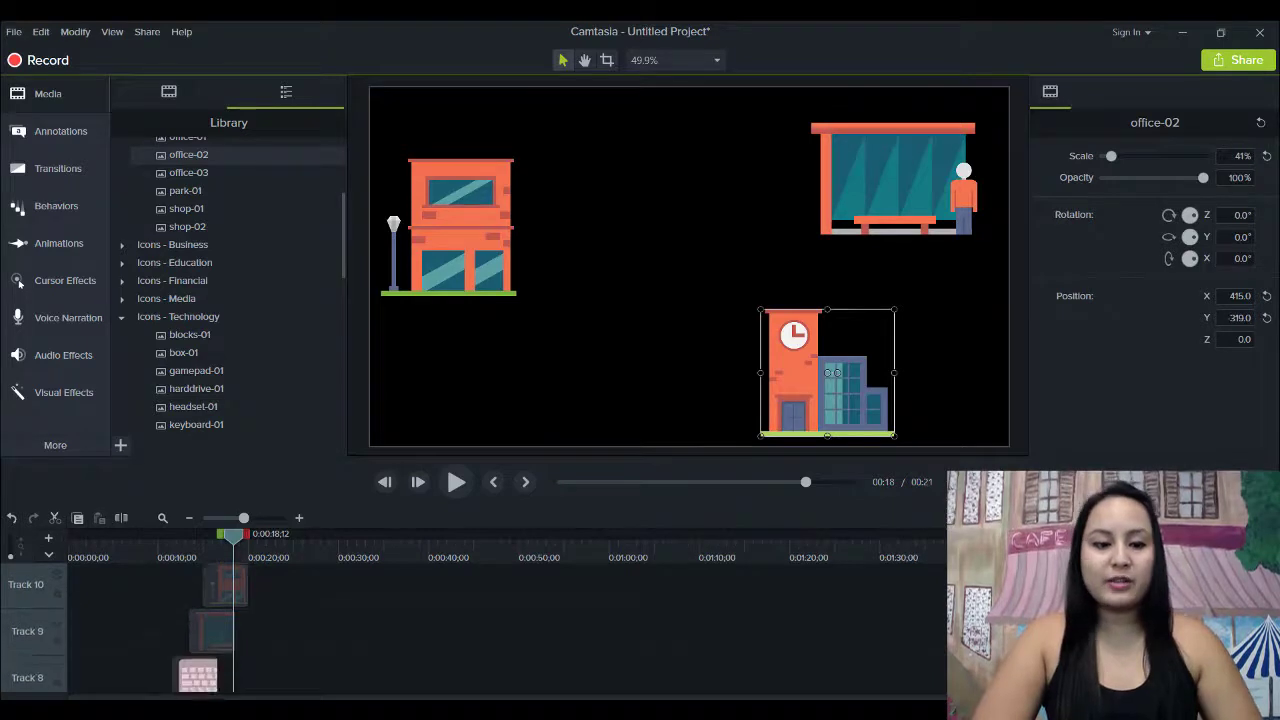
scroll(470, 625, "down", 4)
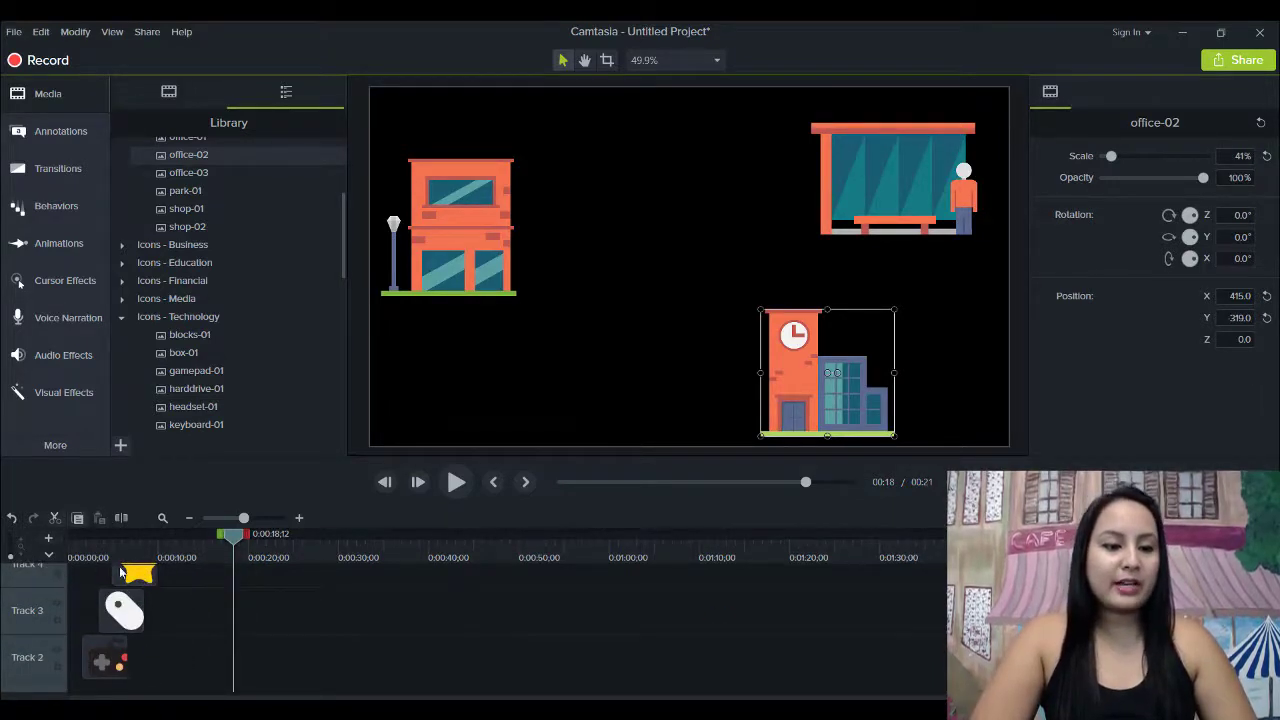
left_click_drag(84, 548, 145, 573)
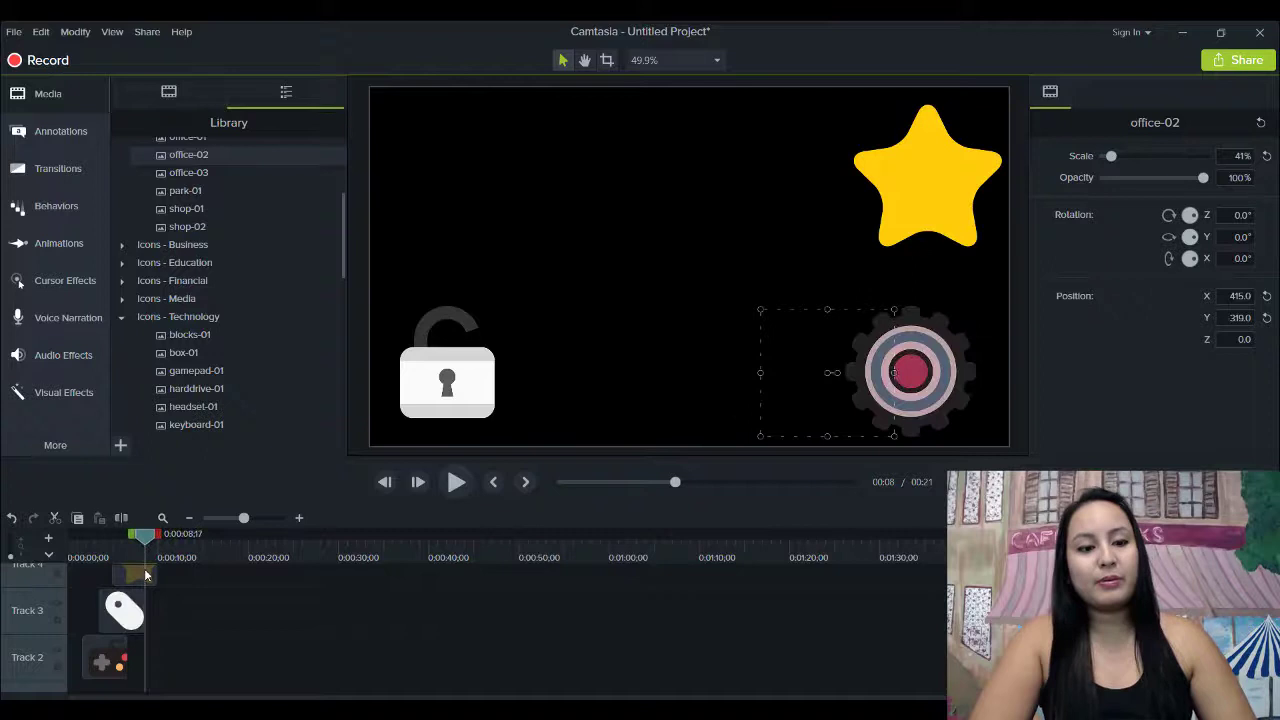
left_click(102, 662)
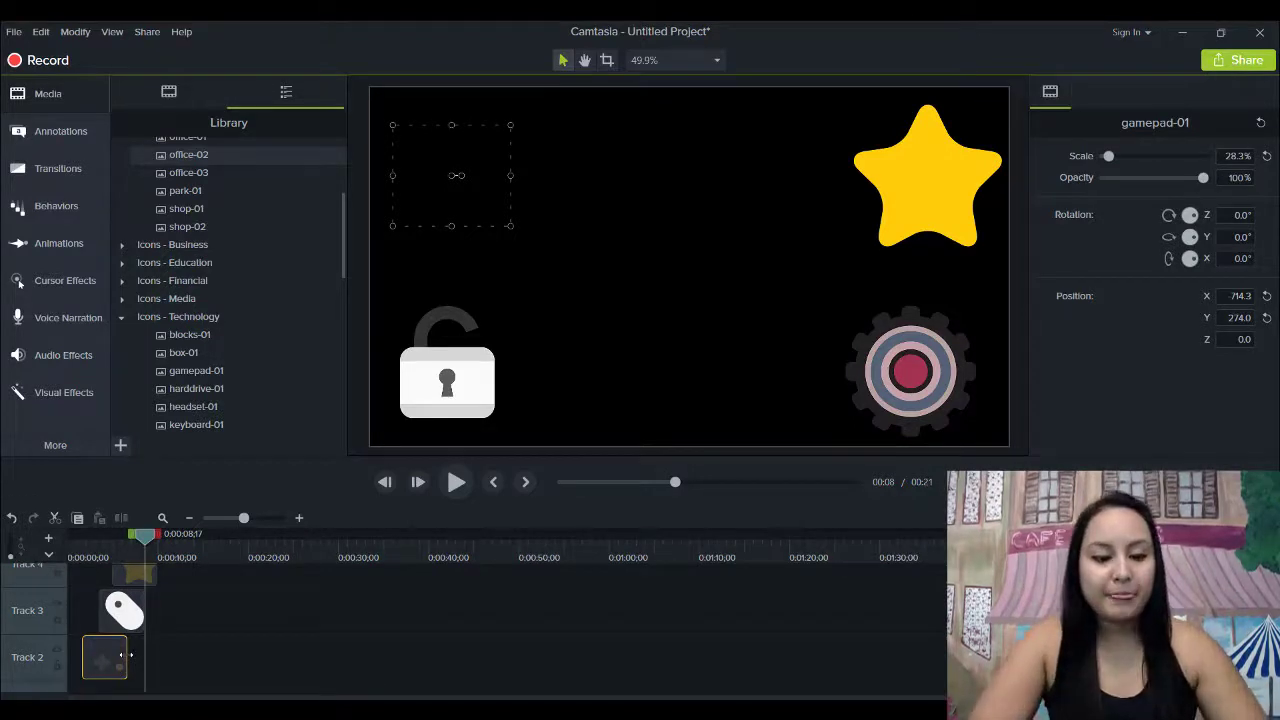
Extend the gamepad, mouse, star, unlock and gear clips to a common end point
left_click_drag(127, 655, 311, 679)
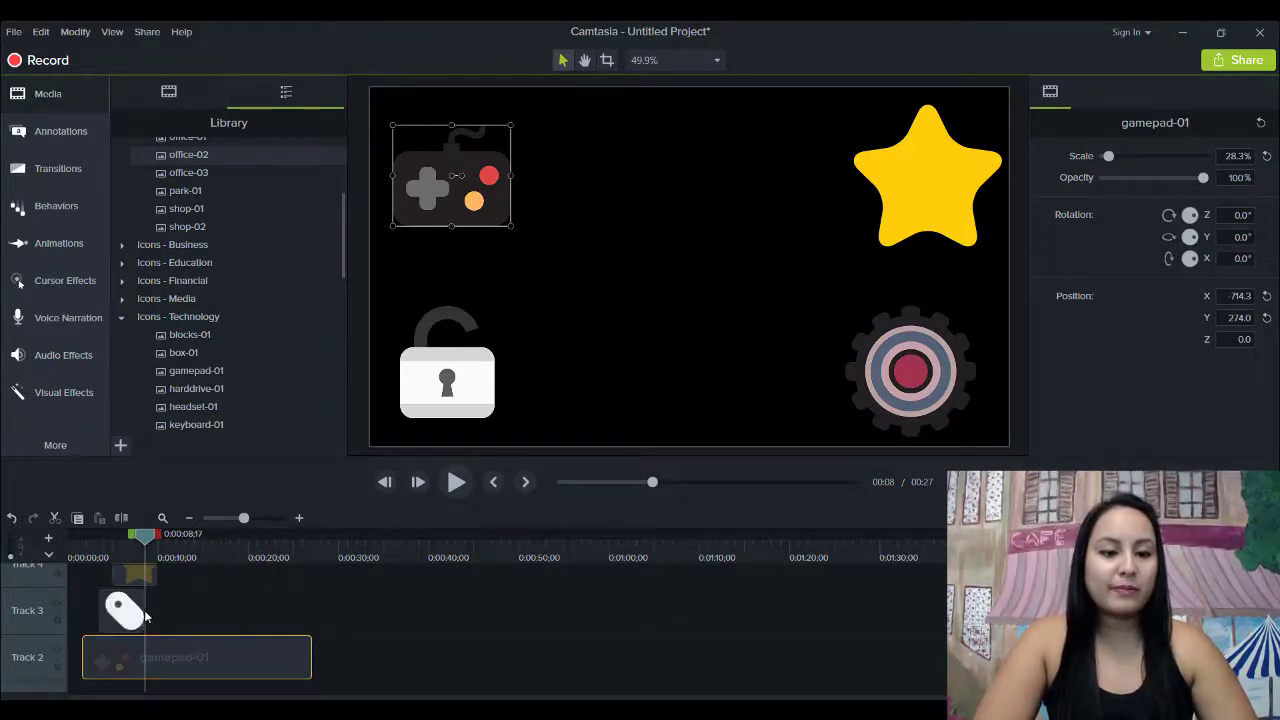
left_click_drag(144, 613, 334, 634)
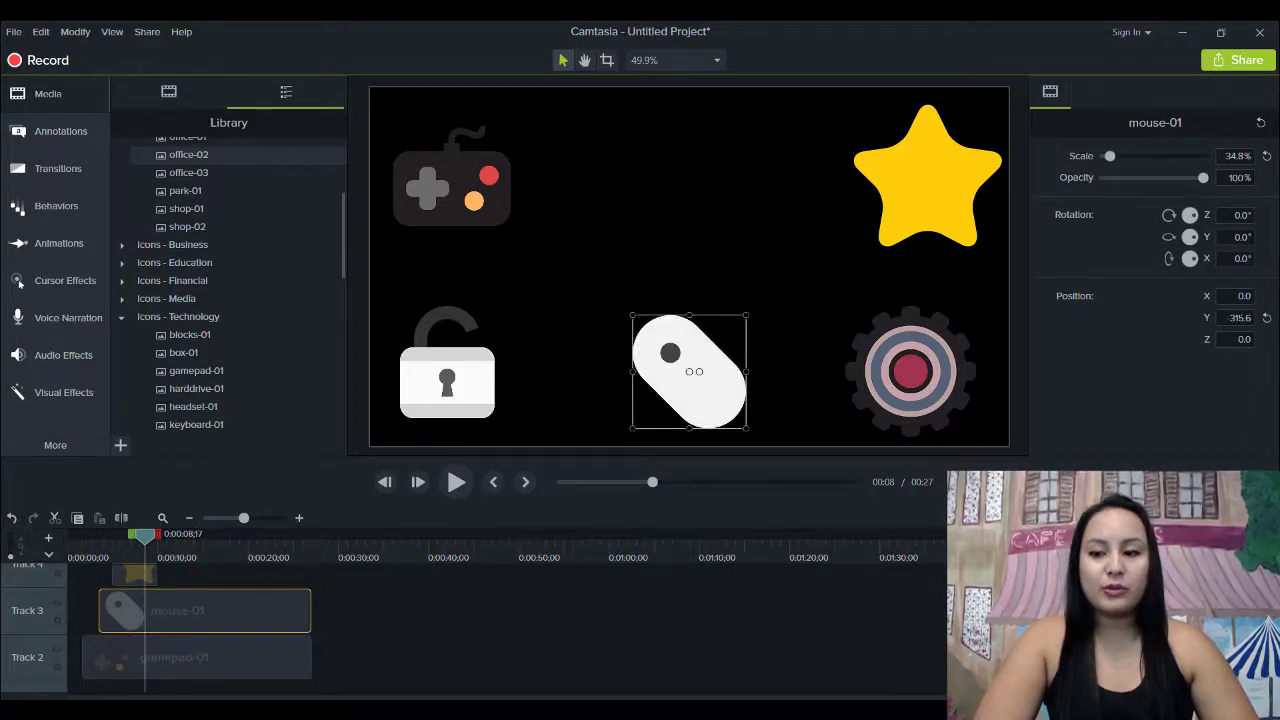
scroll(701, 642, "up", 2)
left_click_drag(157, 627, 328, 644)
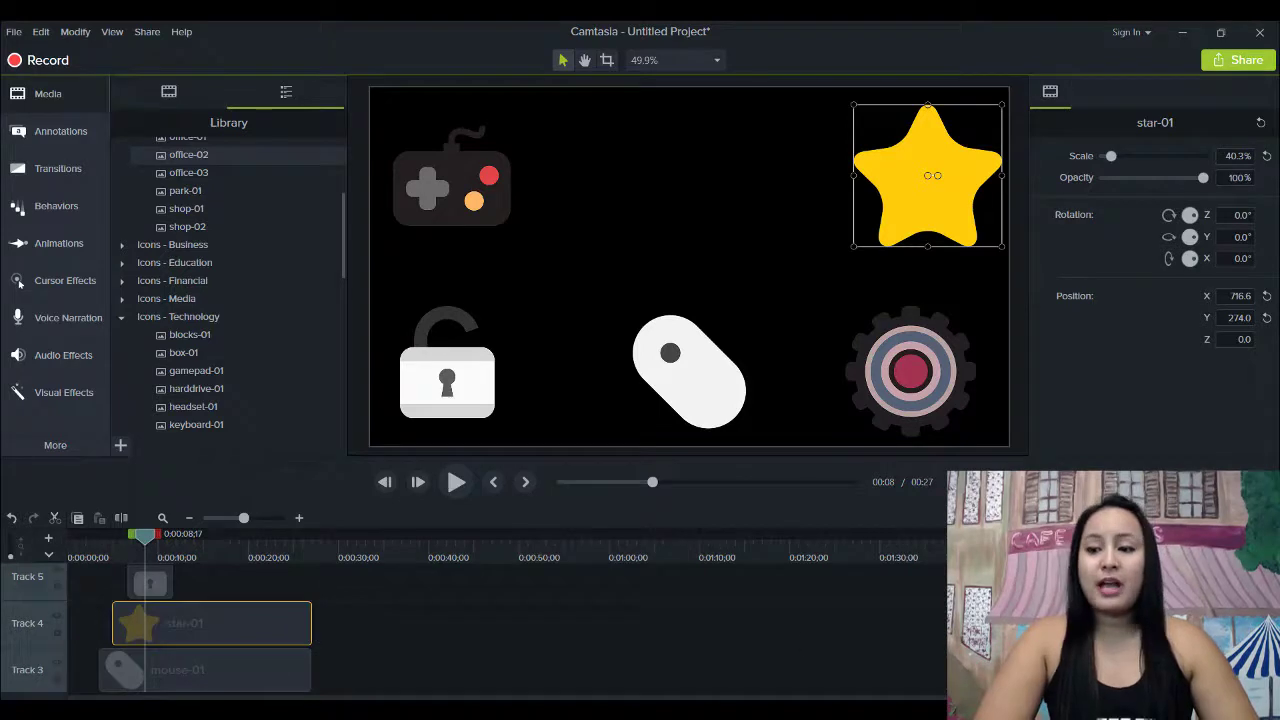
scroll(162, 627, "up", 1)
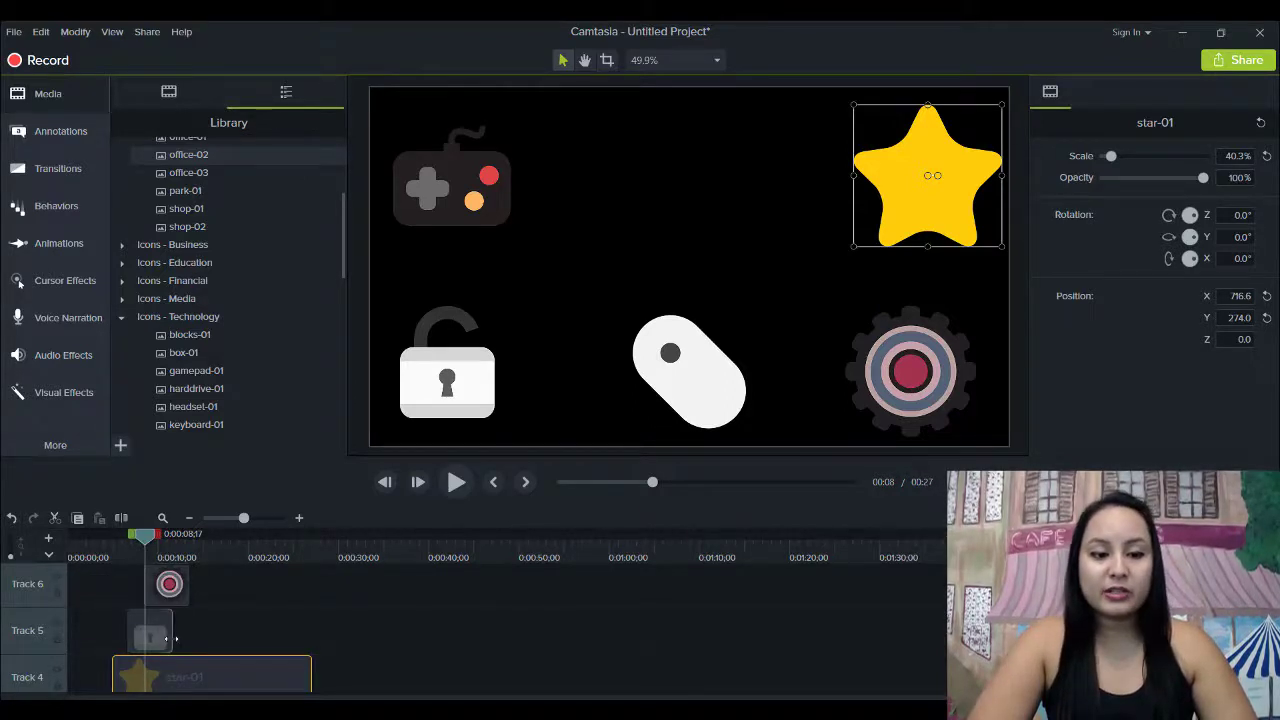
left_click_drag(166, 638, 316, 662)
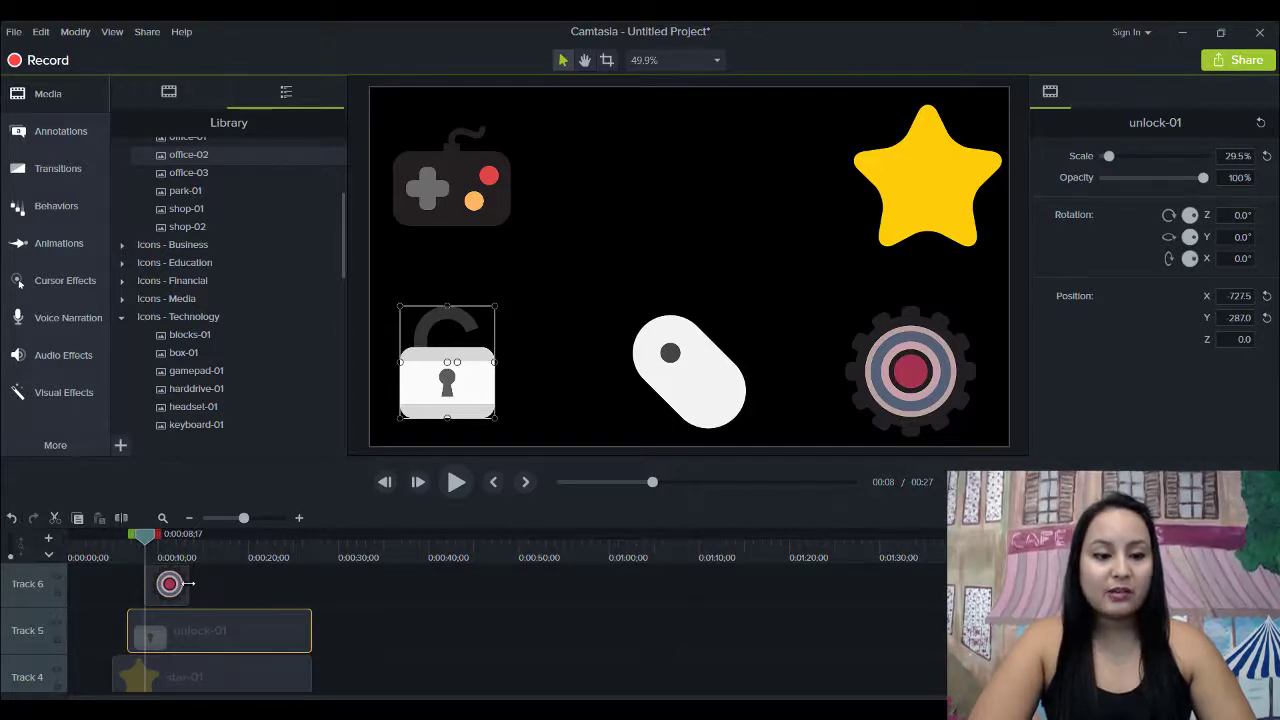
left_click_drag(187, 583, 350, 604)
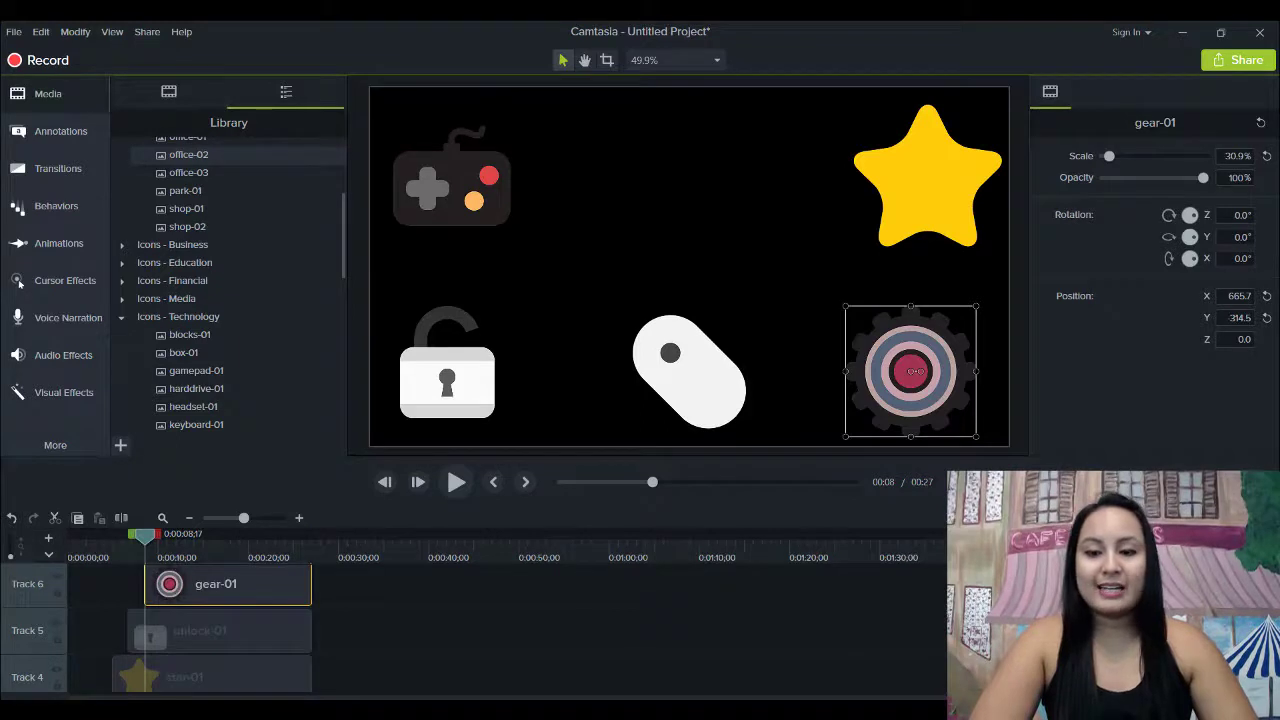
Extend the heart, keyboard, busstop-01, shop-02 and office-02 clips to that same end point
scroll(213, 626, "up", 2)
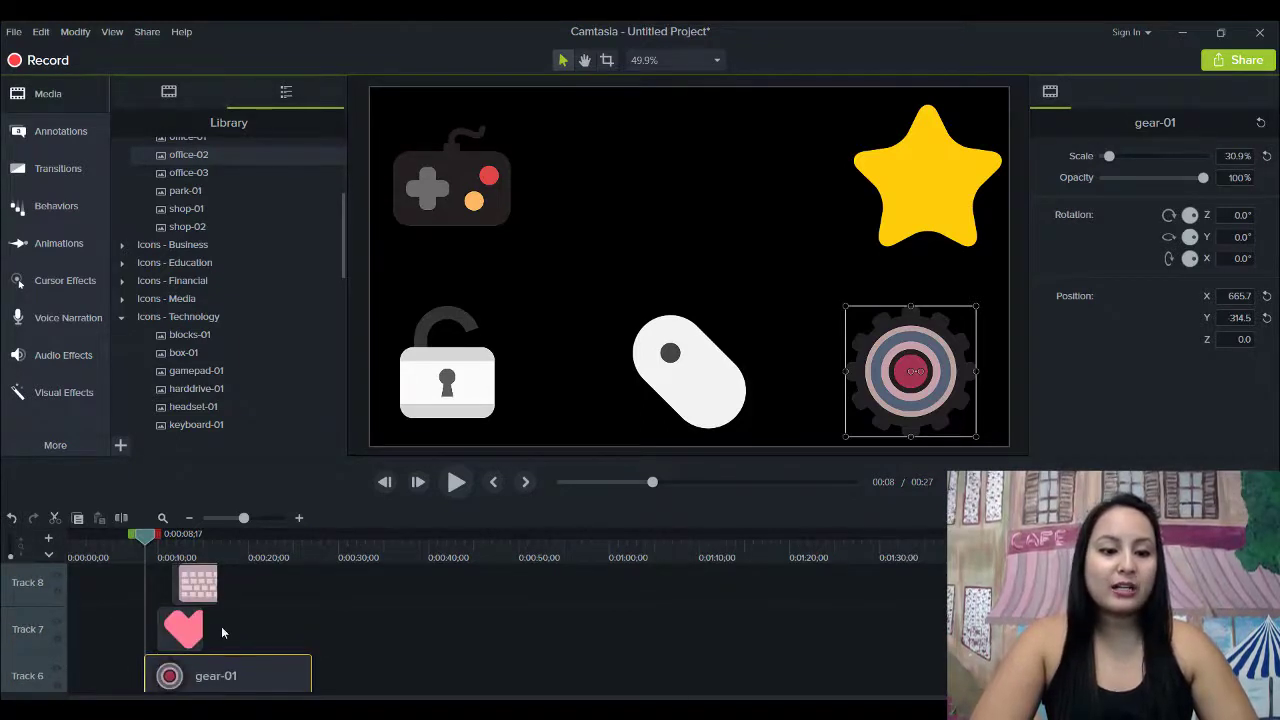
left_click_drag(203, 630, 311, 640)
left_click(205, 586)
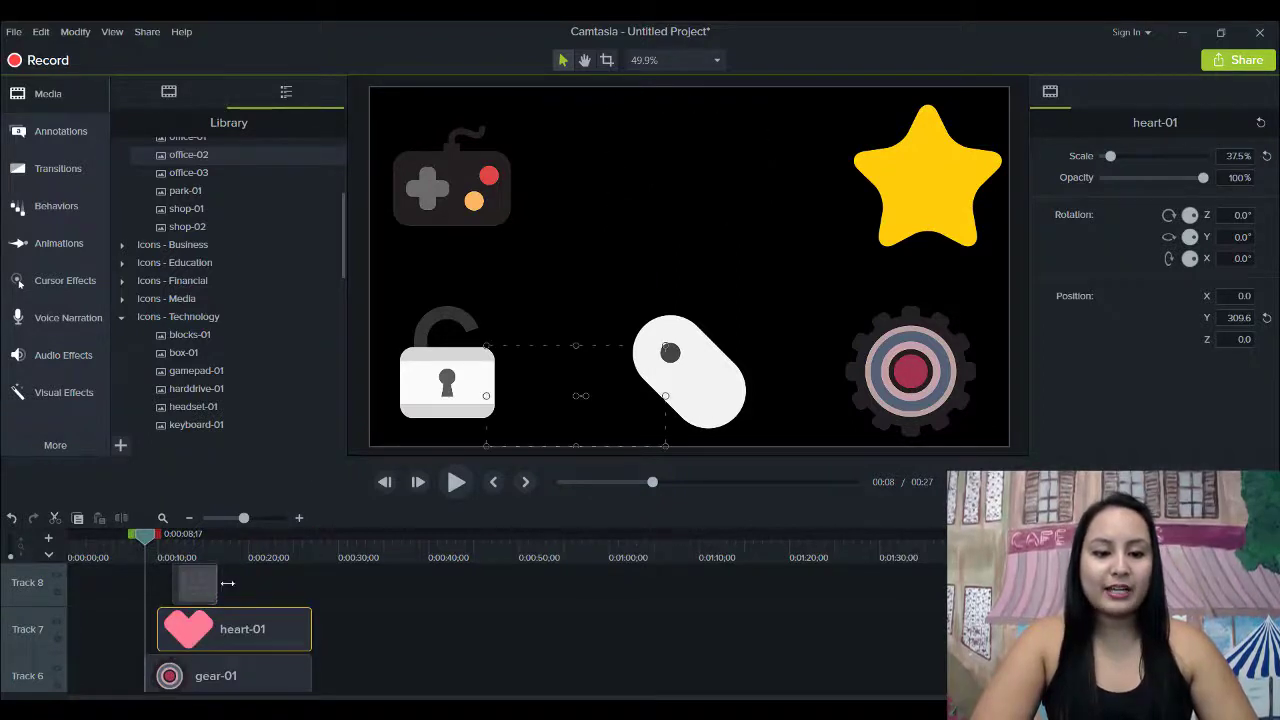
left_click_drag(218, 588, 327, 594)
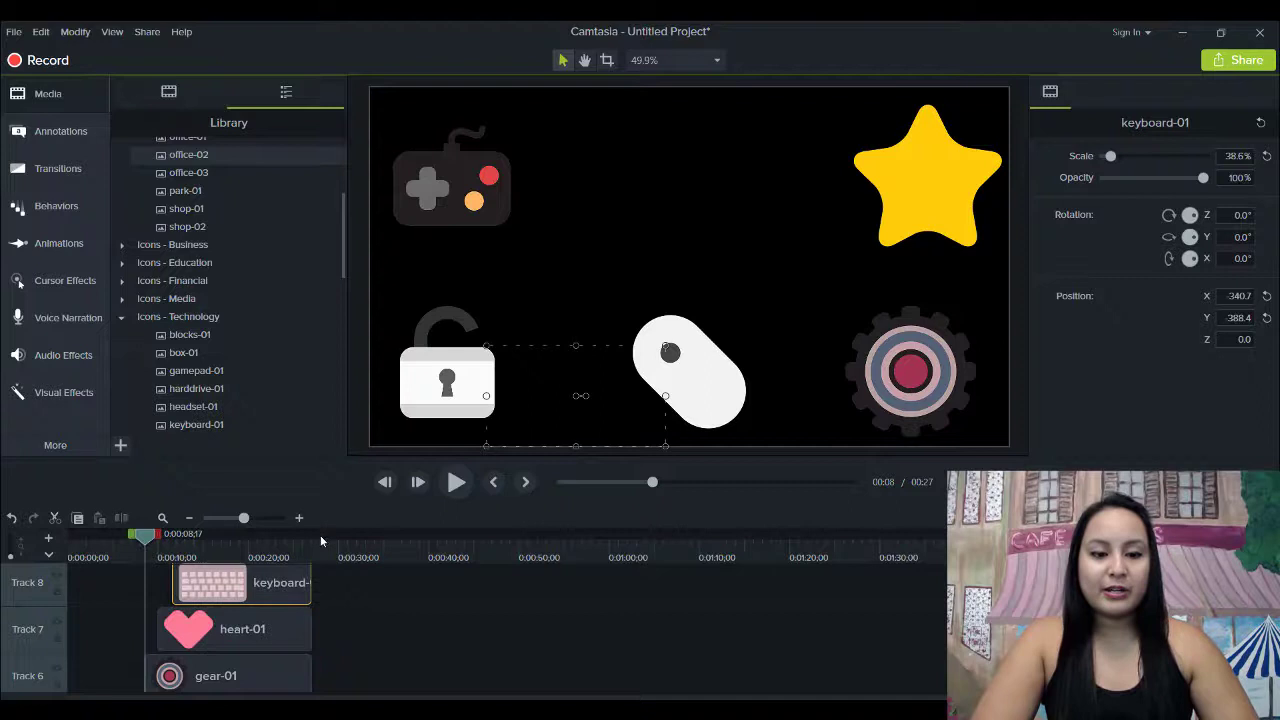
scroll(158, 627, "up", 2)
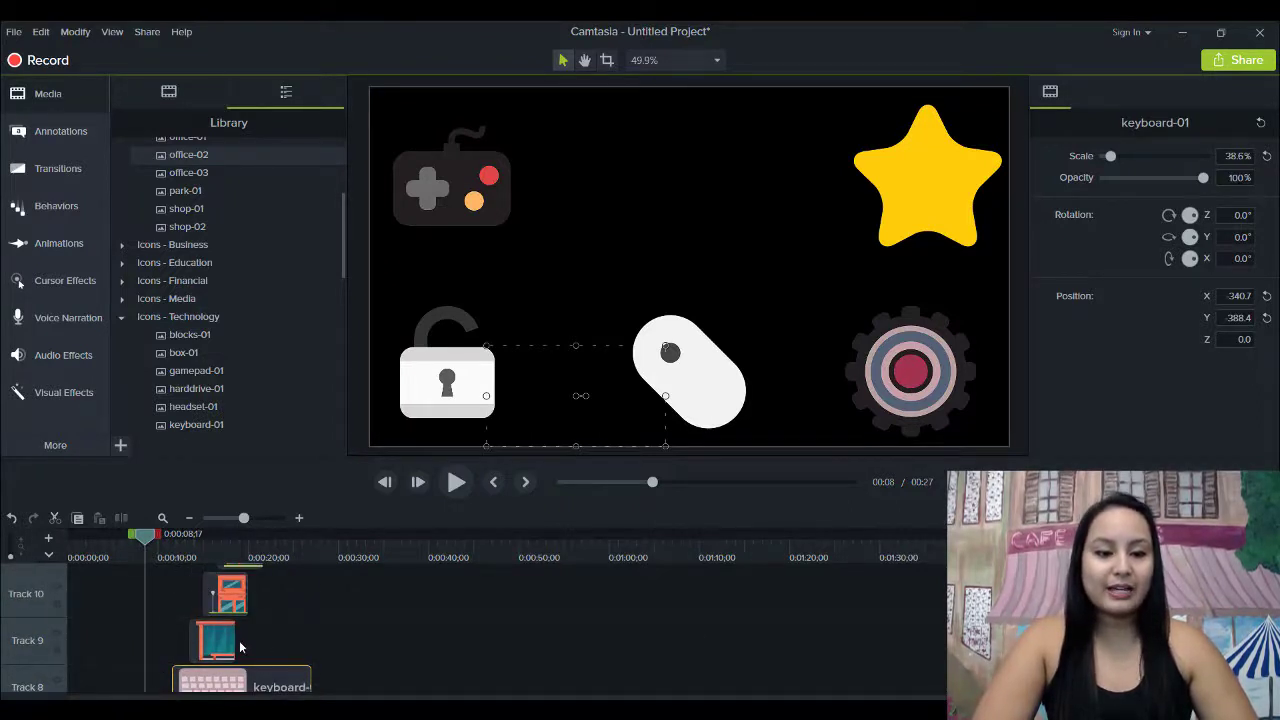
left_click_drag(233, 640, 312, 650)
left_click_drag(250, 604, 363, 617)
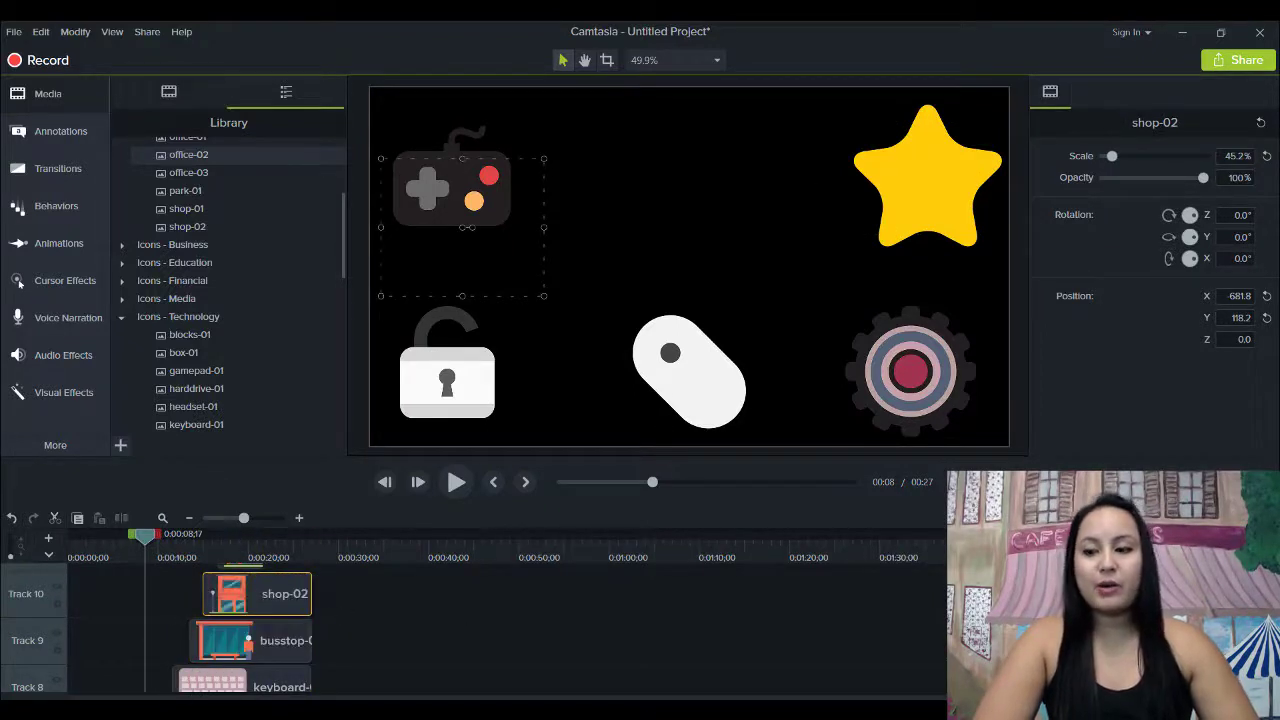
scroll(675, 593, "up", 1)
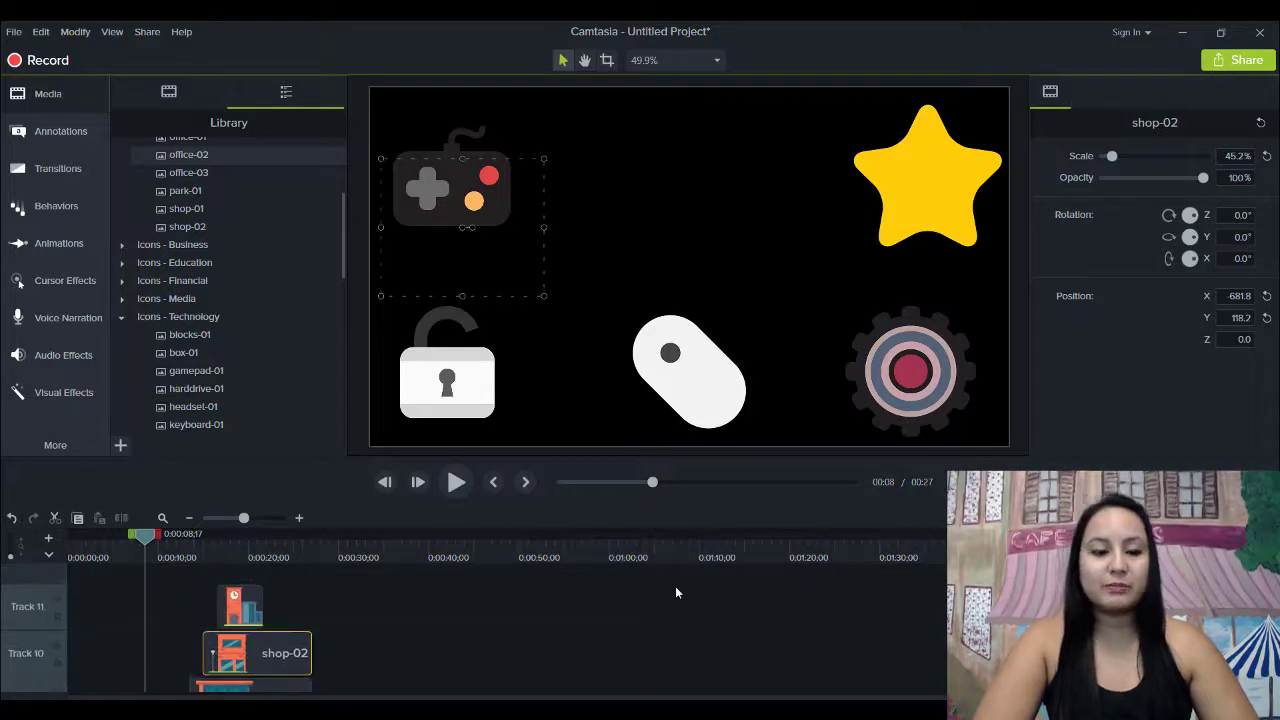
left_click_drag(262, 608, 312, 612)
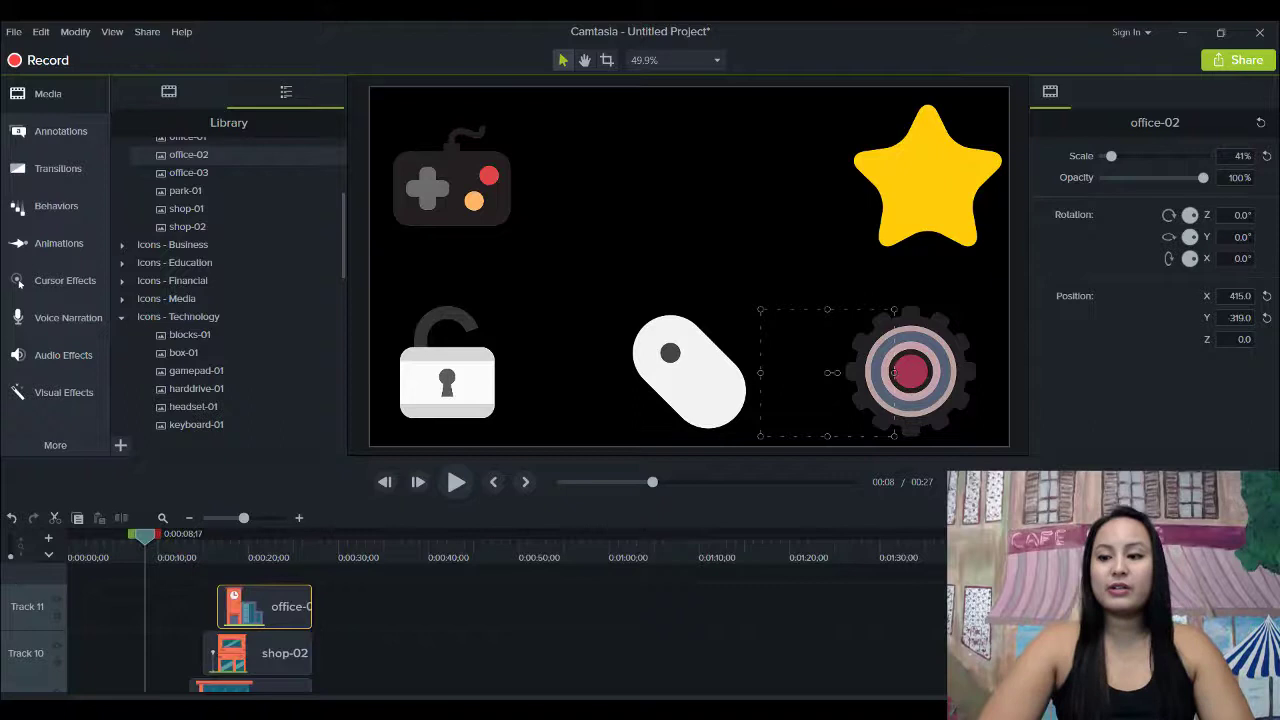
At 0:25, move keyboard, shop-02 and office-02 central, mouse along the bottom, bus stop under the star
left_click(296, 556)
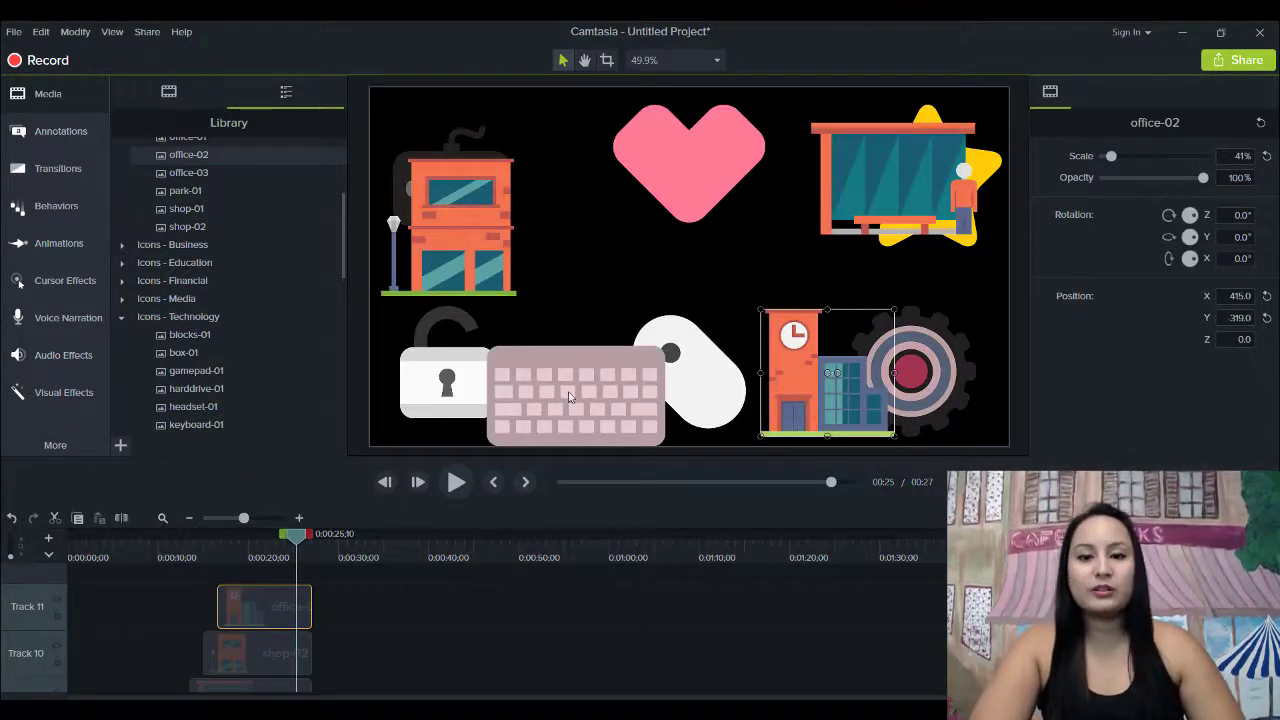
left_click_drag(568, 397, 588, 248)
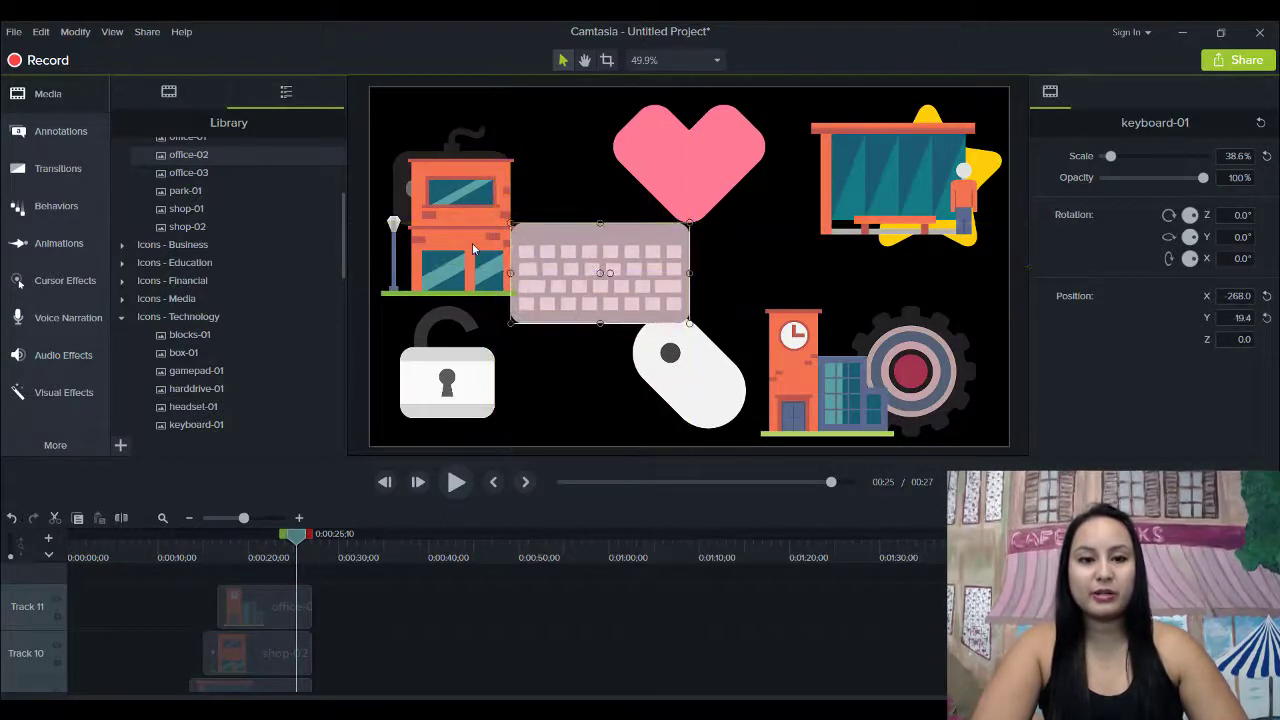
left_click_drag(474, 248, 780, 272)
left_click(800, 390)
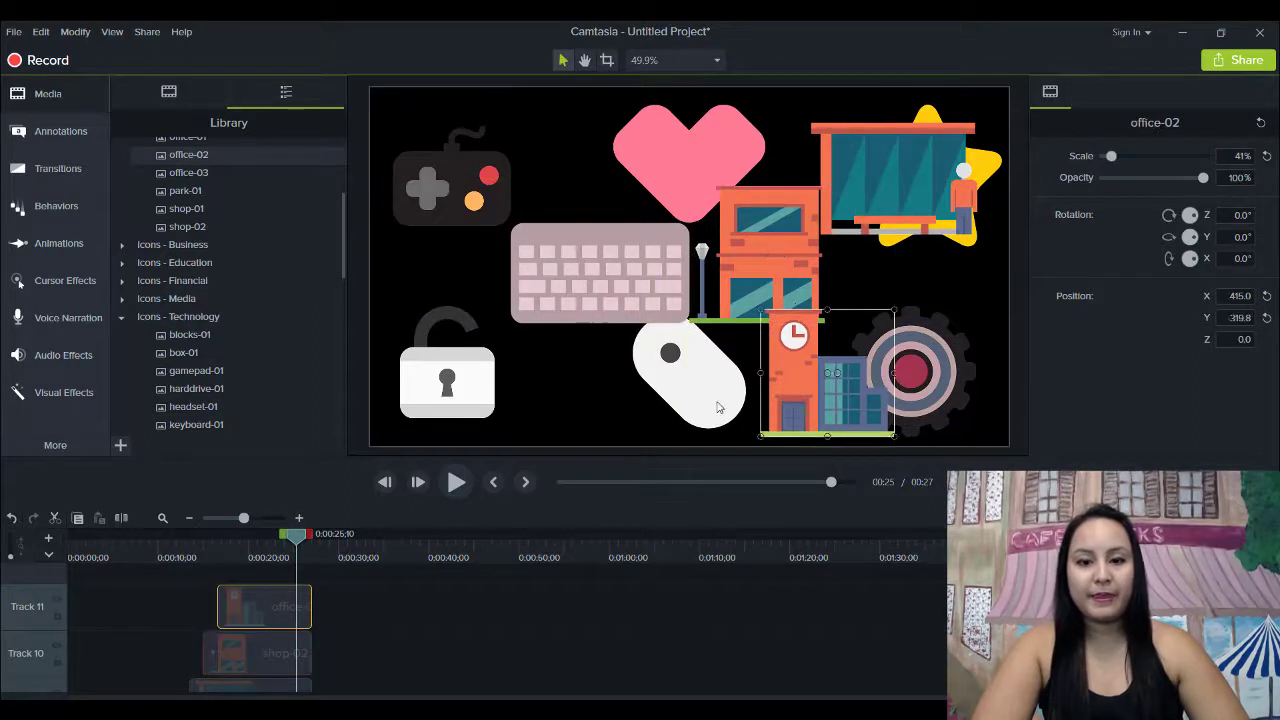
left_click_drag(718, 407, 663, 406)
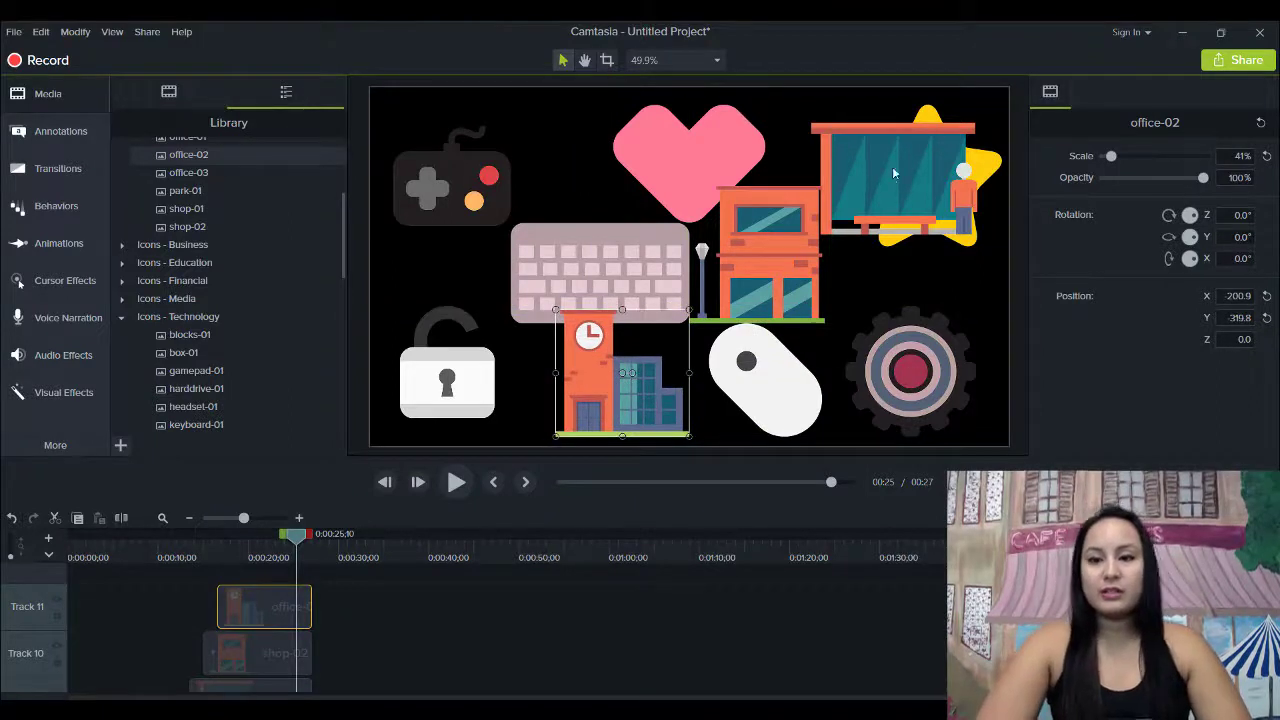
left_click_drag(893, 172, 904, 267)
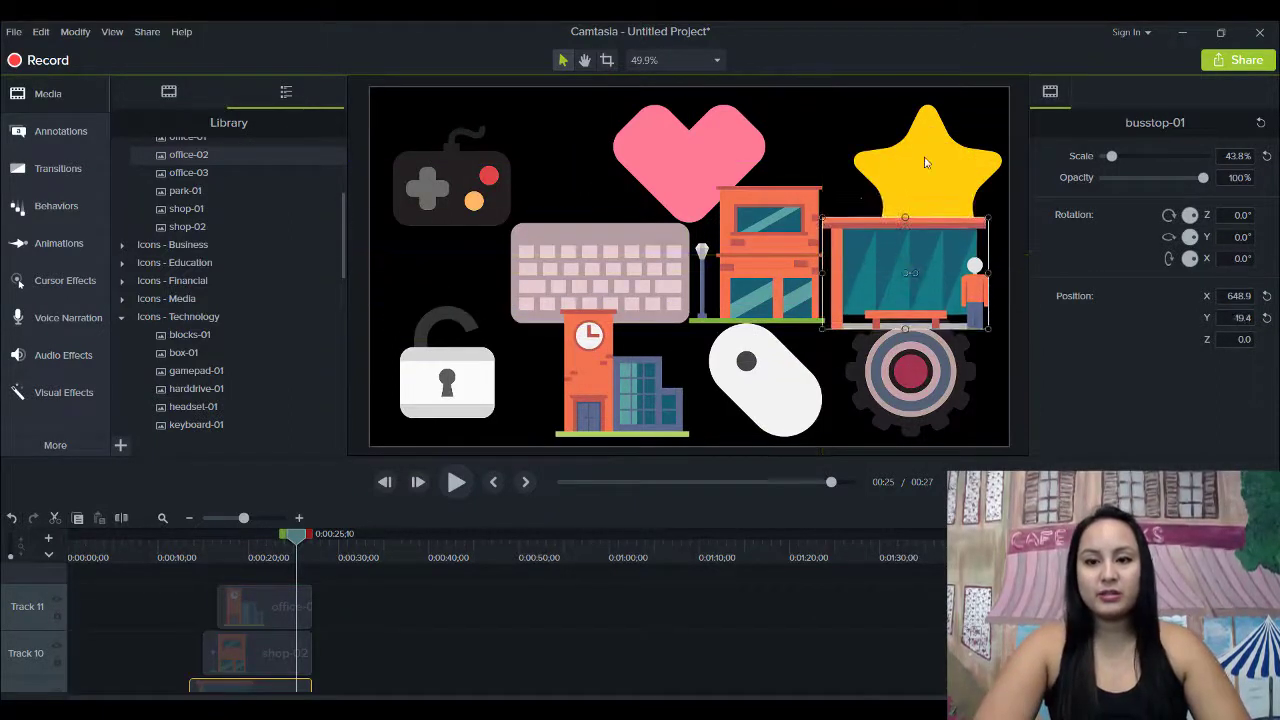
left_click_drag(925, 163, 918, 163)
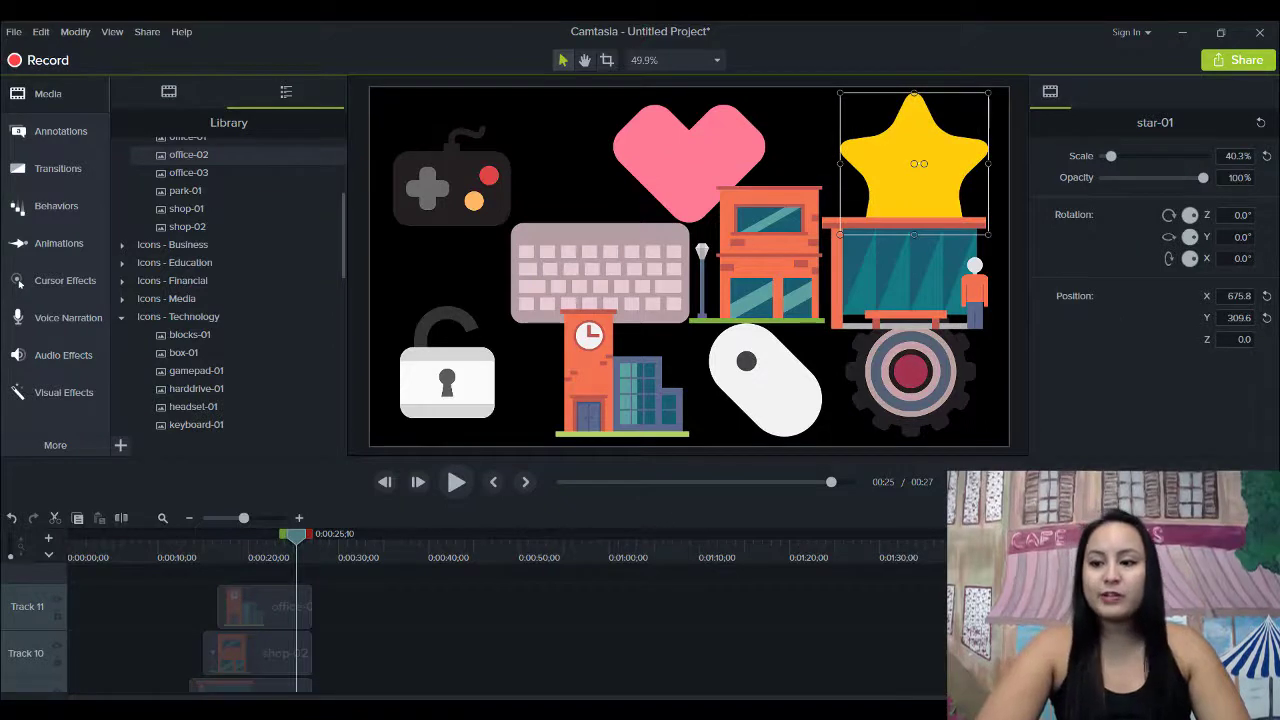
Place keyboard-01 at 38.6% scale, X -316, Y -2.9, just above the clock-tower building
scroll(480, 630, "up", 1)
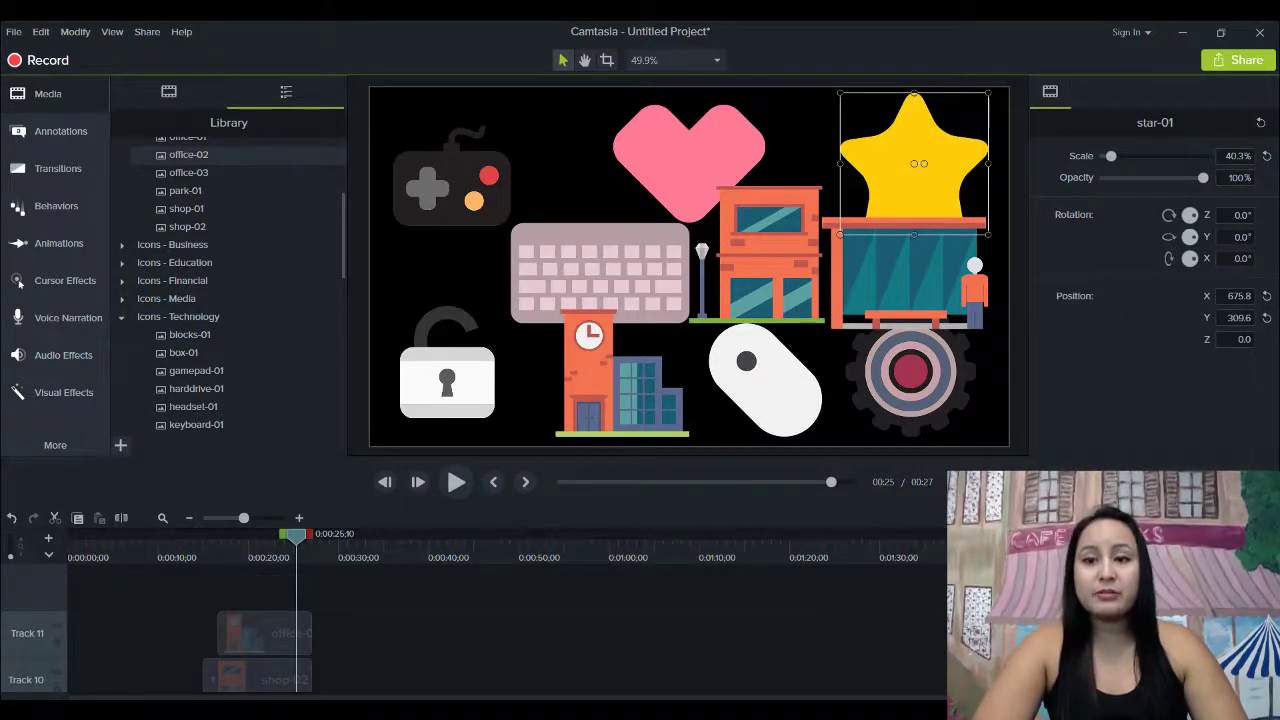
scroll(190, 625, "down", 10)
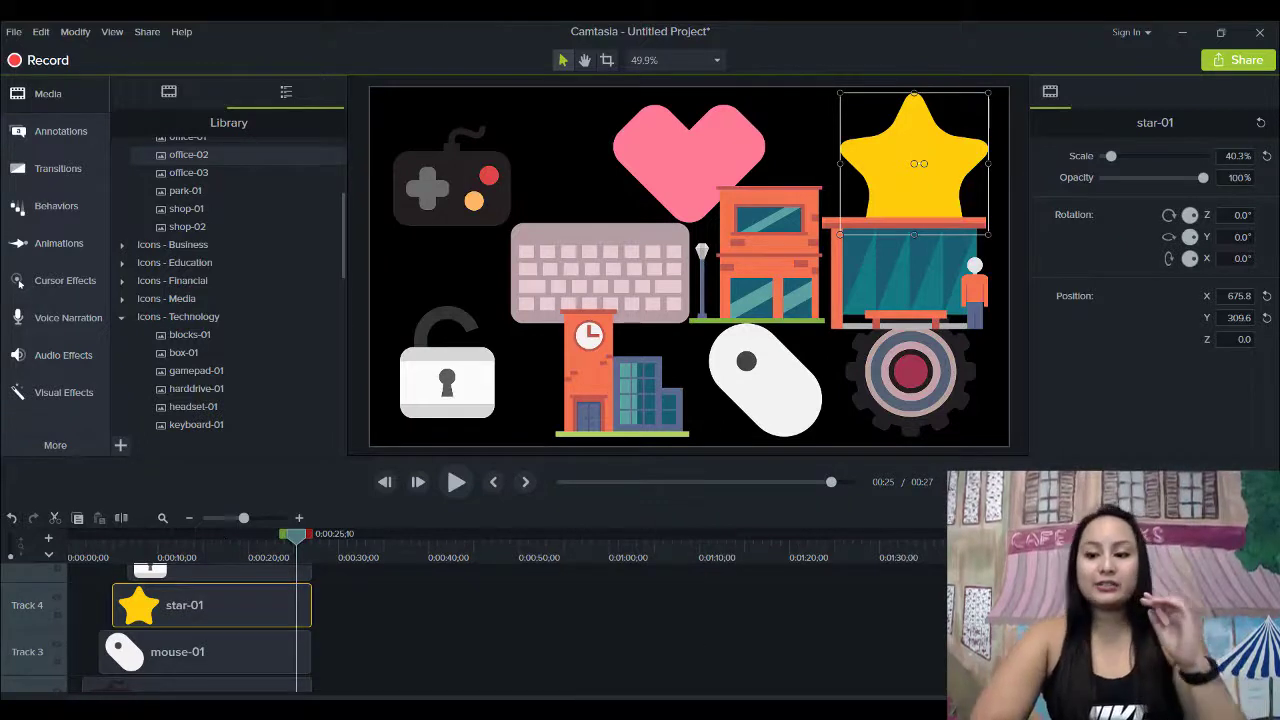
scroll(180, 630, "up", 5)
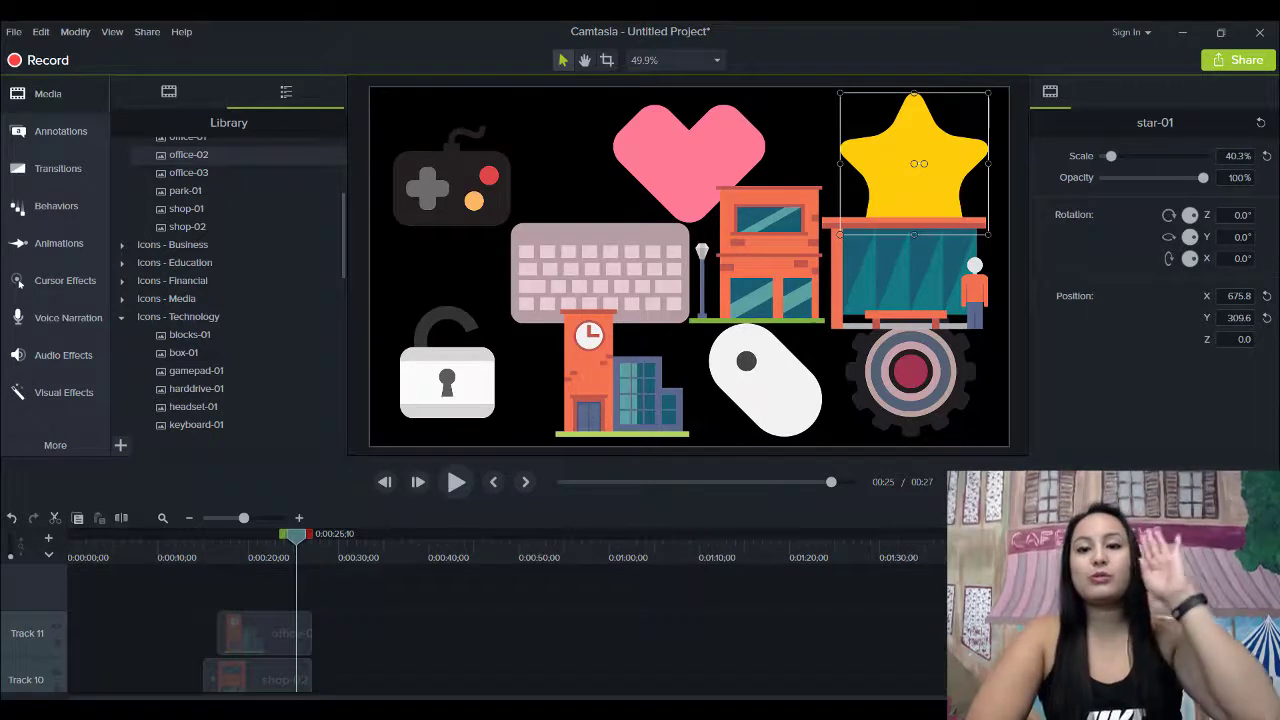
scroll(180, 630, "down", 5)
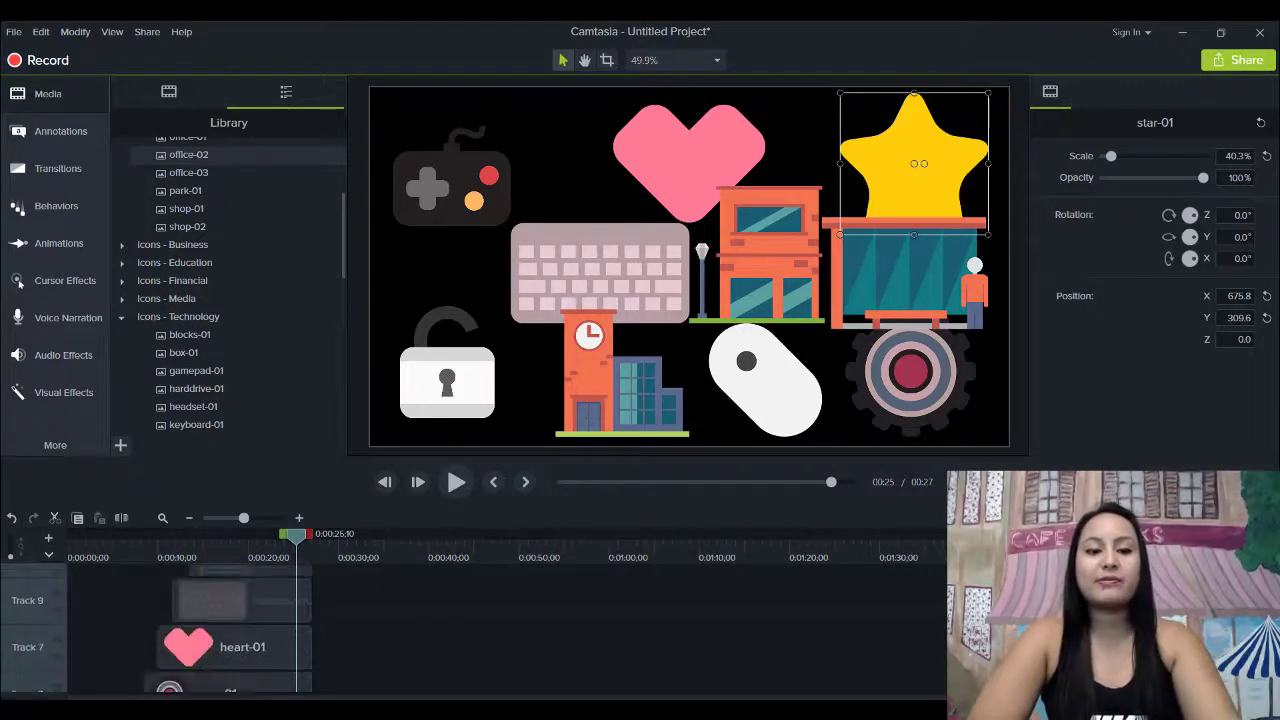
scroll(180, 630, "down", 1)
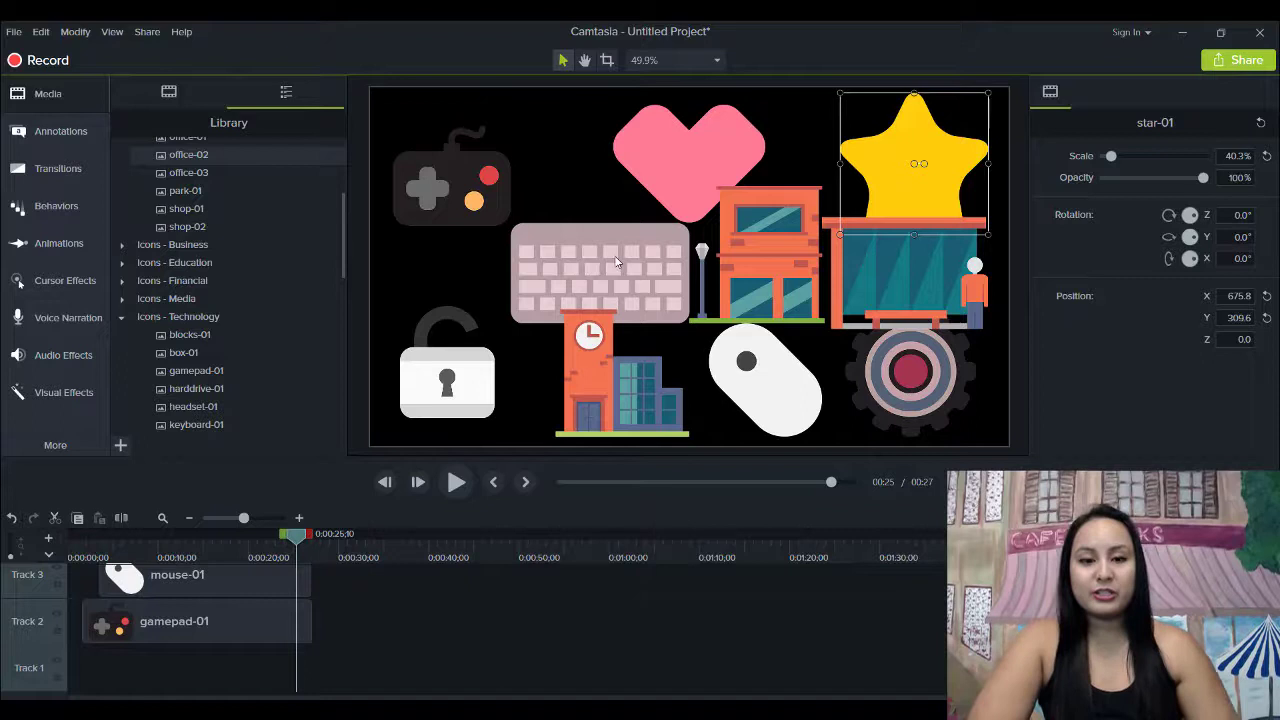
mouse_move(615, 262)
left_mouse_down()
mouse_move(533, 224)
mouse_move(524, 197)
mouse_move(583, 228)
mouse_move(595, 252)
left_mouse_up()
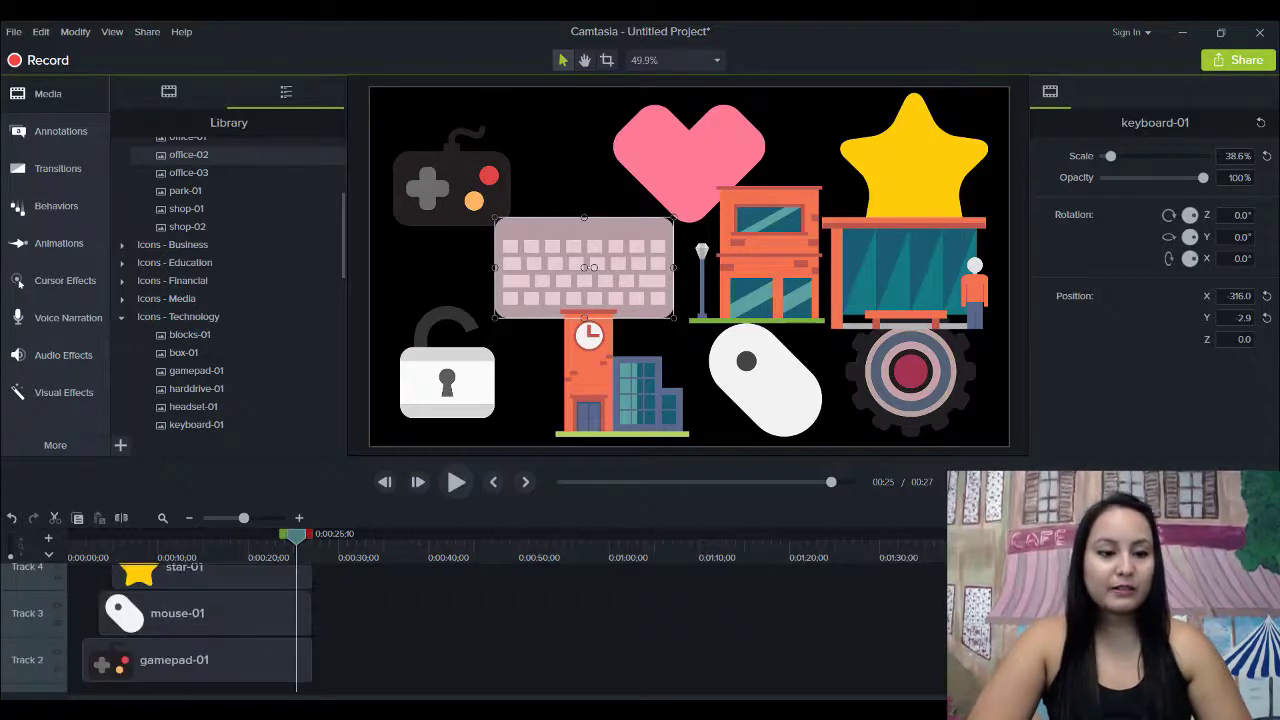
left_click(55, 556)
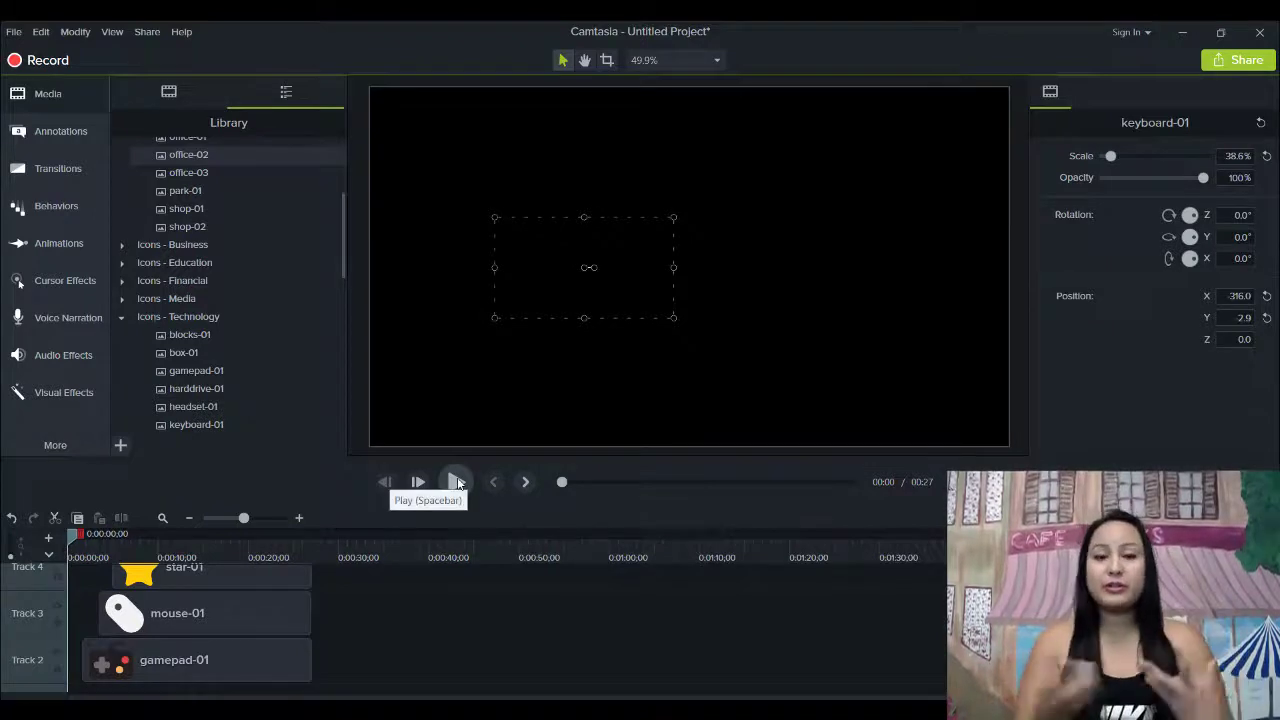
left_click(458, 483)
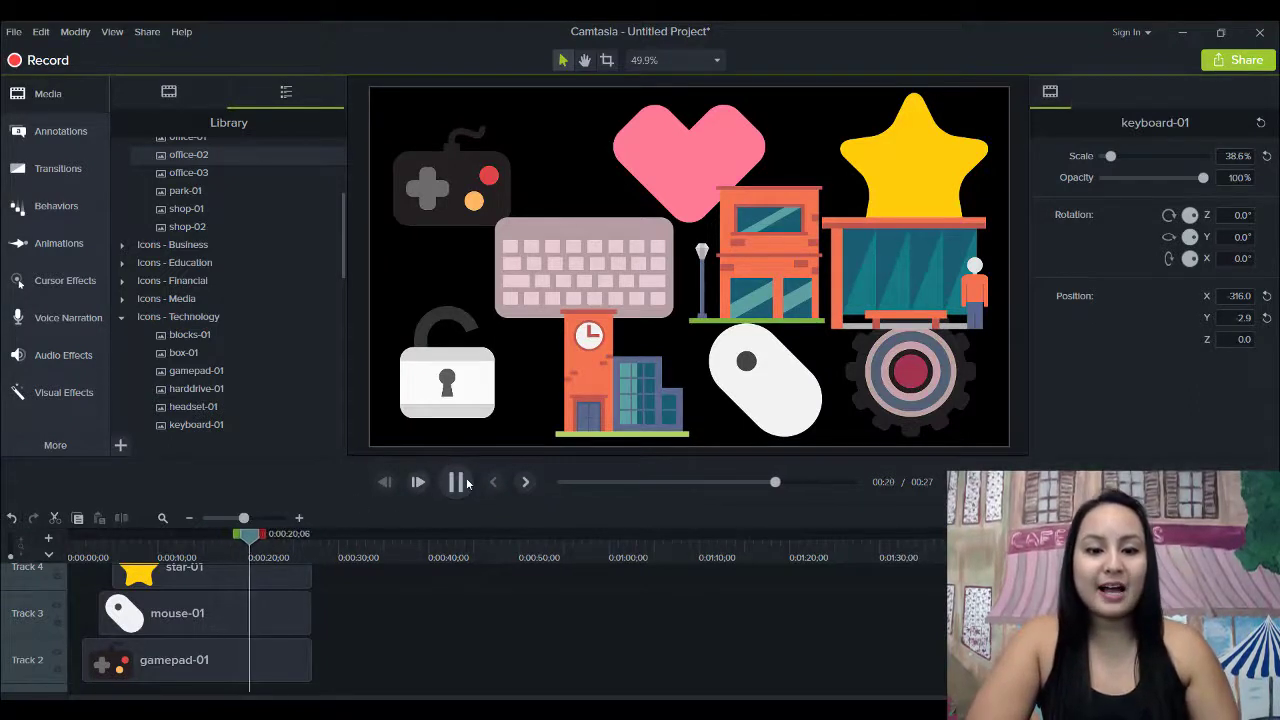
left_click(457, 482)
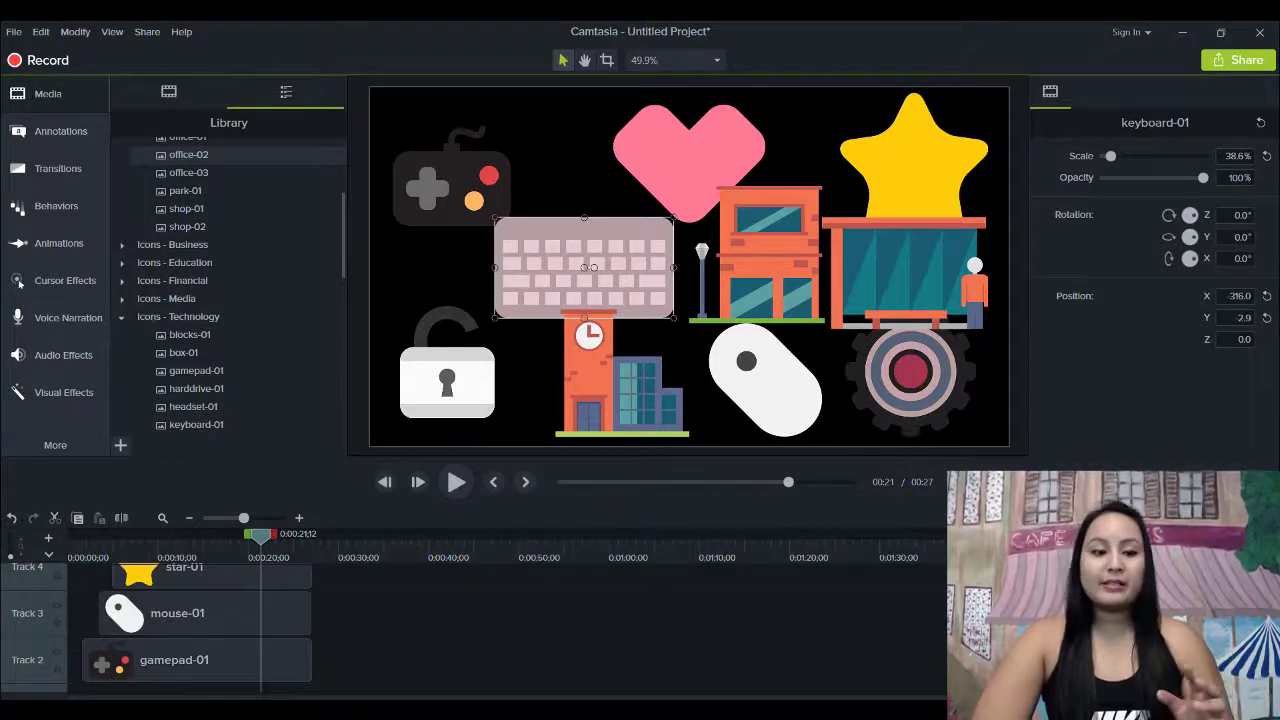
scroll(197, 628, "up", 3)
scroll(197, 628, "up", 1)
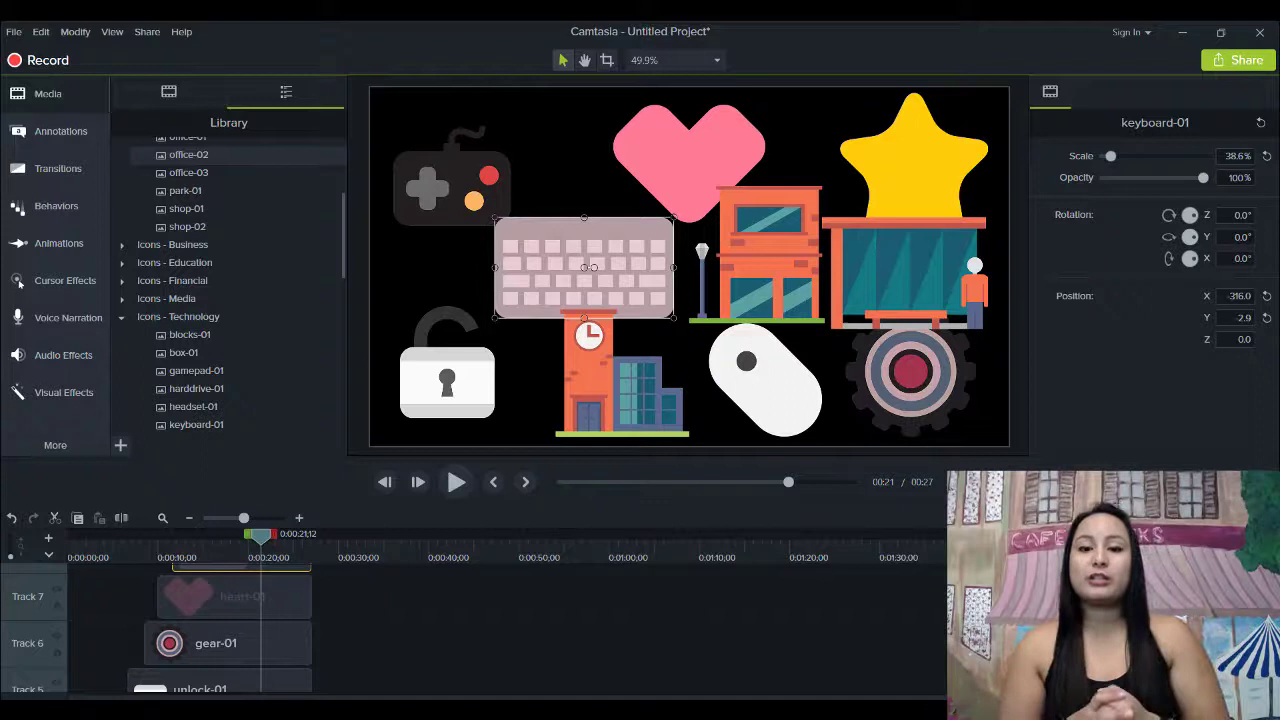
Apply the Drifting behavior to the gamepad-01 clip
left_click(37, 202)
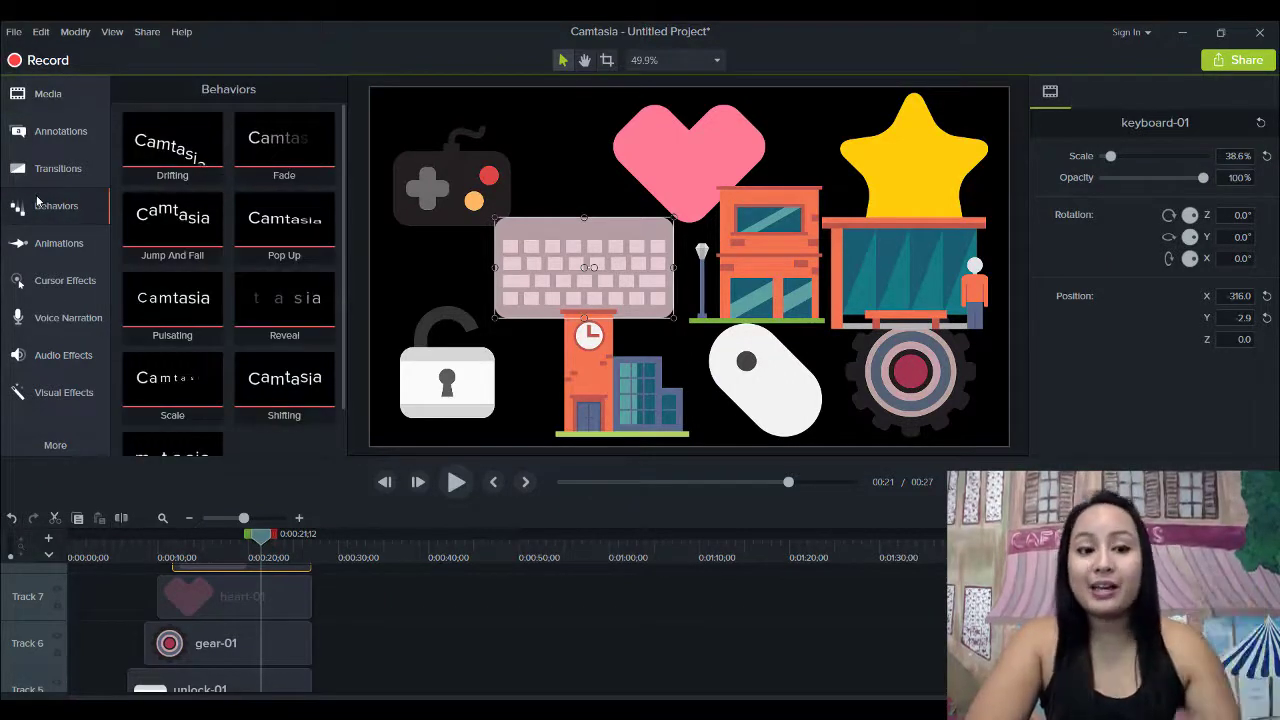
left_click_drag(343, 280, 342, 342)
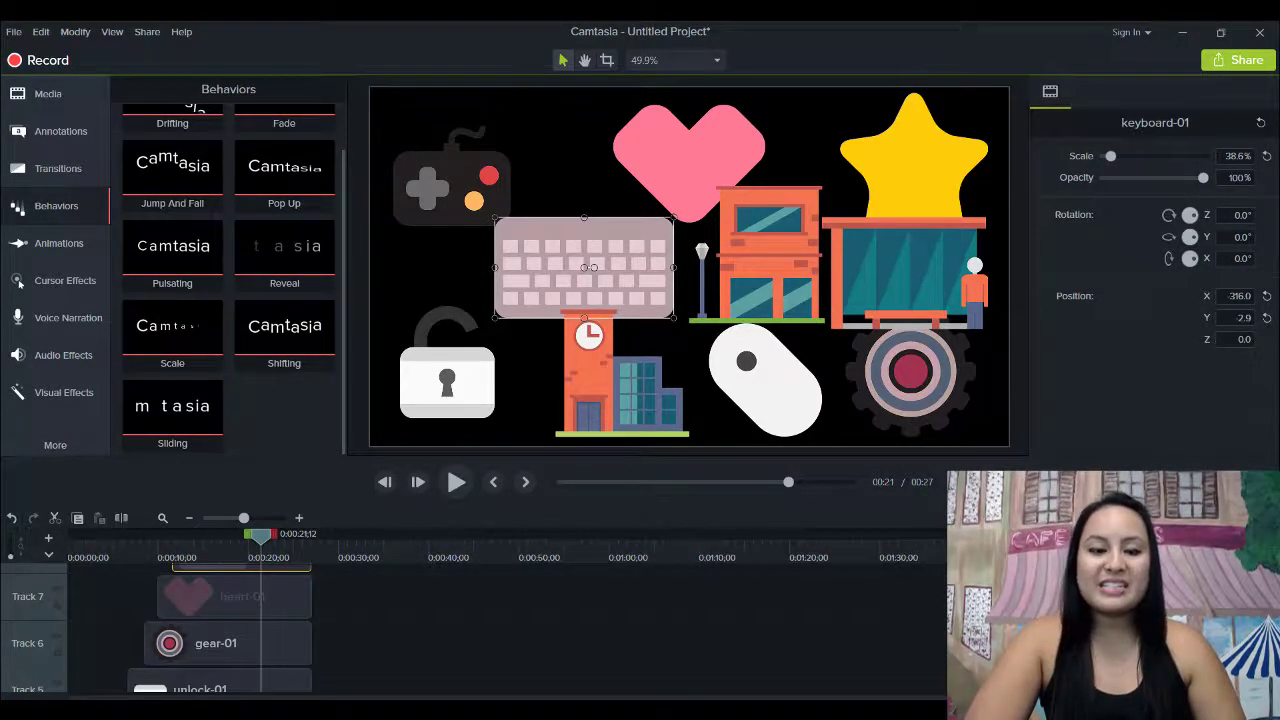
scroll(200, 630, "down", 4)
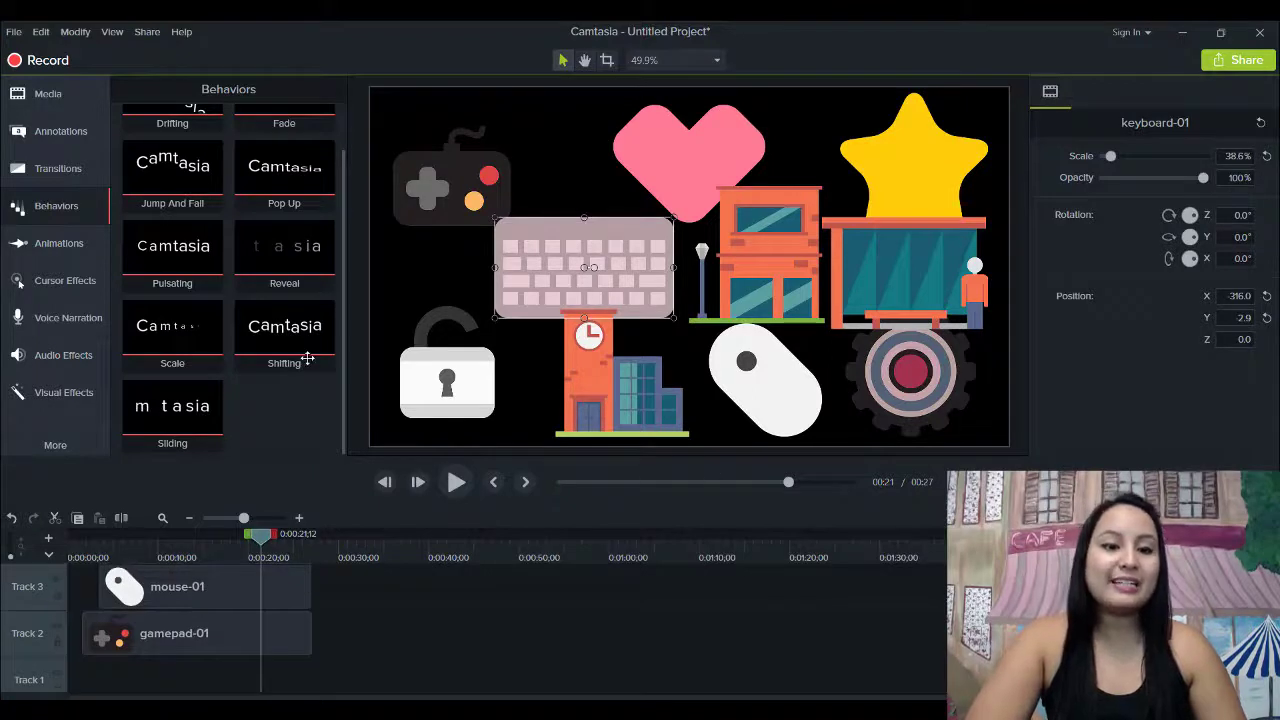
scroll(328, 325, "up", 1)
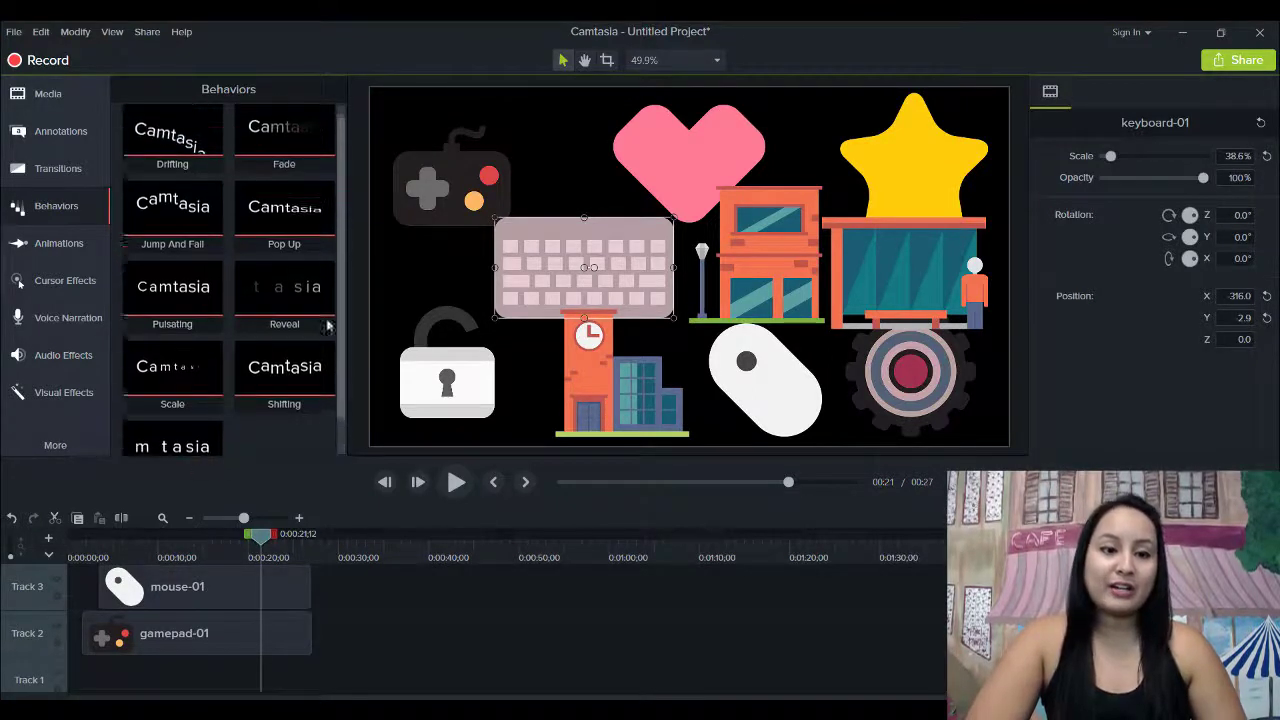
scroll(328, 325, "up", 1)
left_click_drag(172, 145, 157, 642)
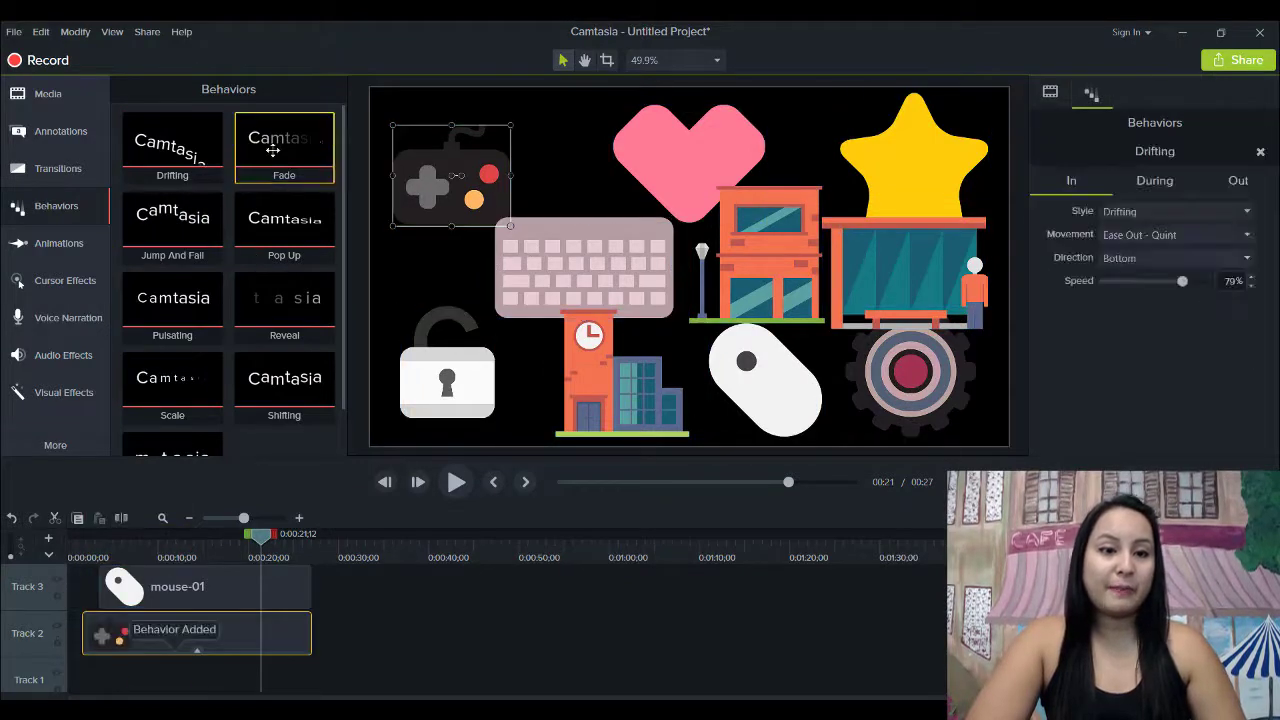
Apply Fade to mouse-01 and Sliding to the office-02 clock-tower clip, then rewind to 0:00
left_click_drag(272, 150, 229, 586)
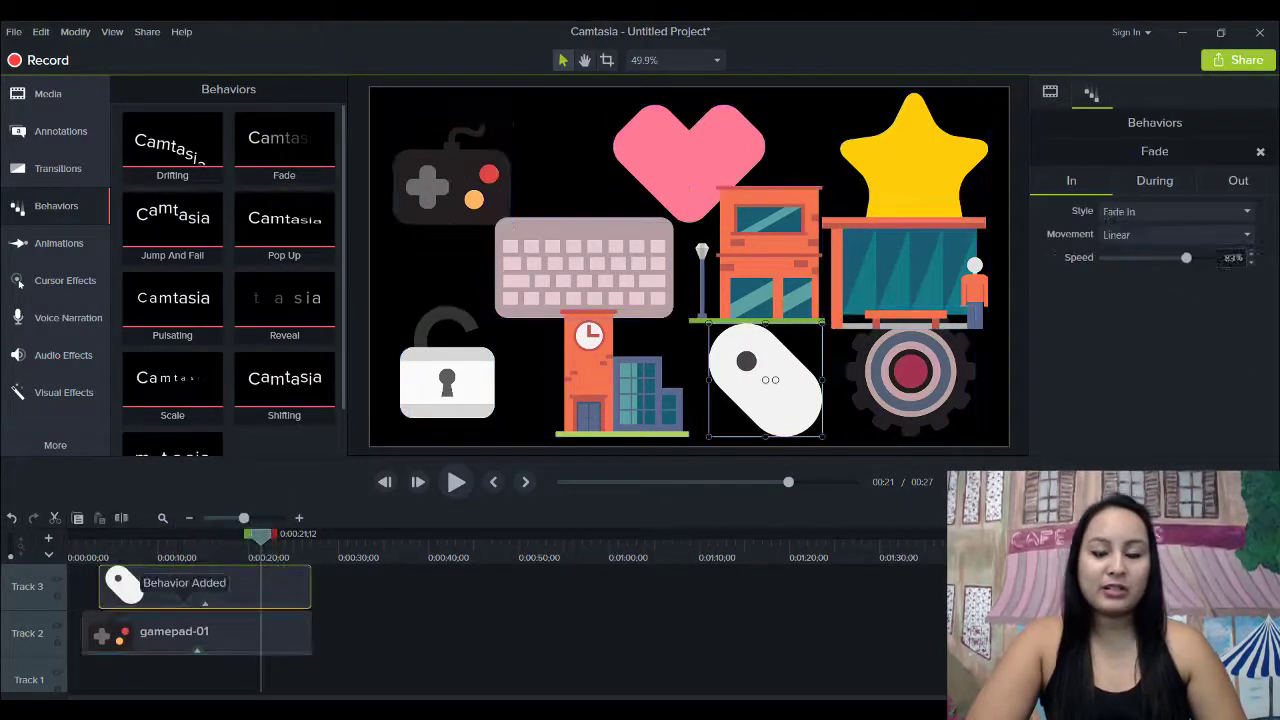
scroll(172, 410, "down", 1)
left_click_drag(172, 405, 285, 595)
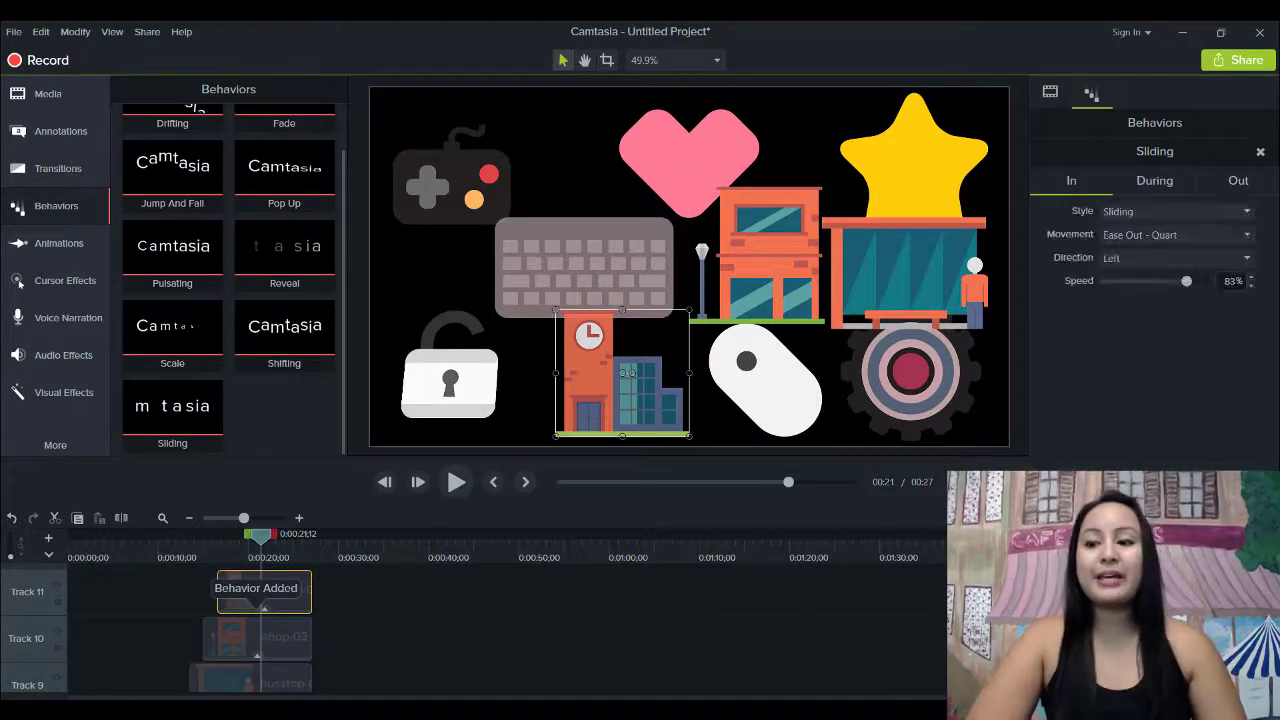
scroll(200, 620, "down", 8)
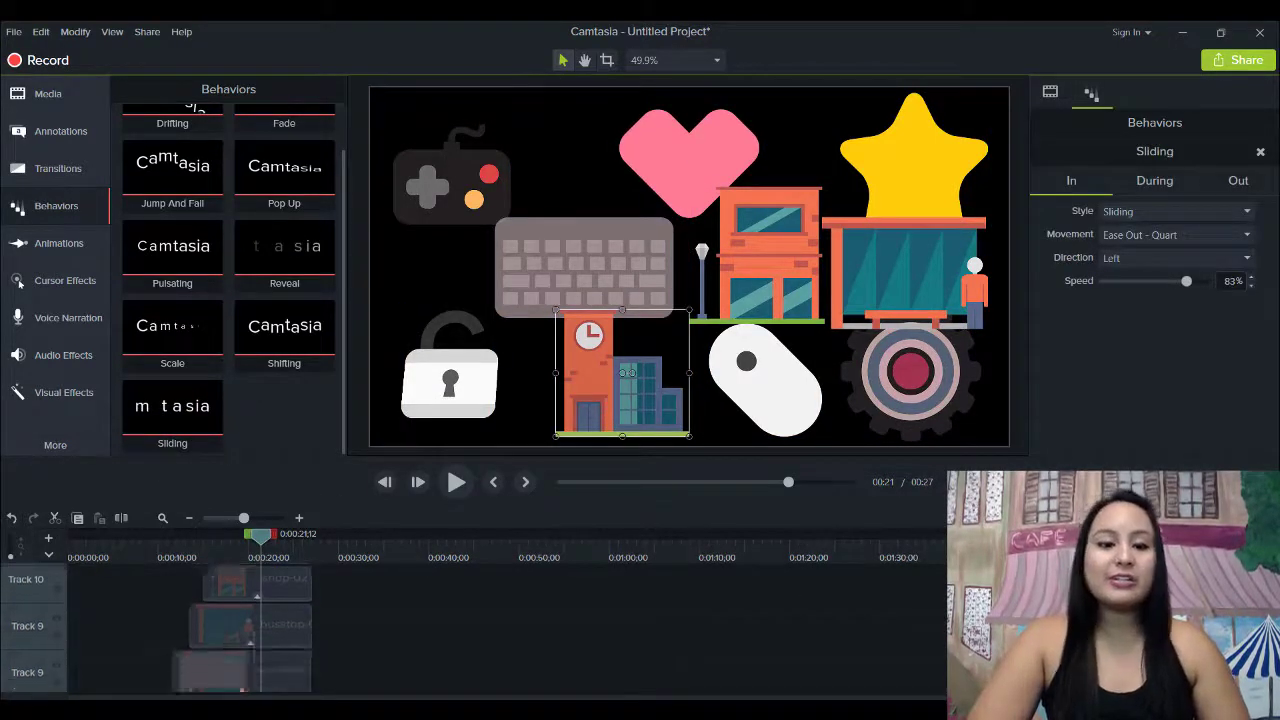
scroll(197, 620, "up", 1)
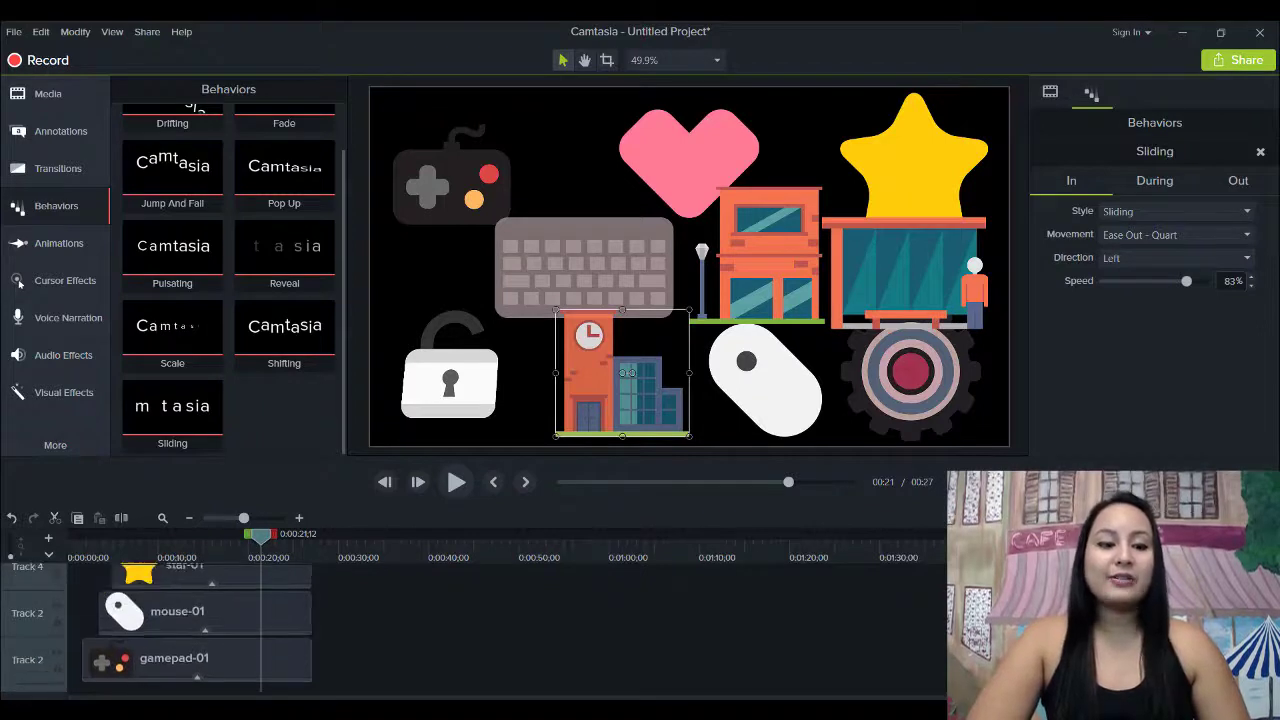
left_click_drag(100, 557, 53, 555)
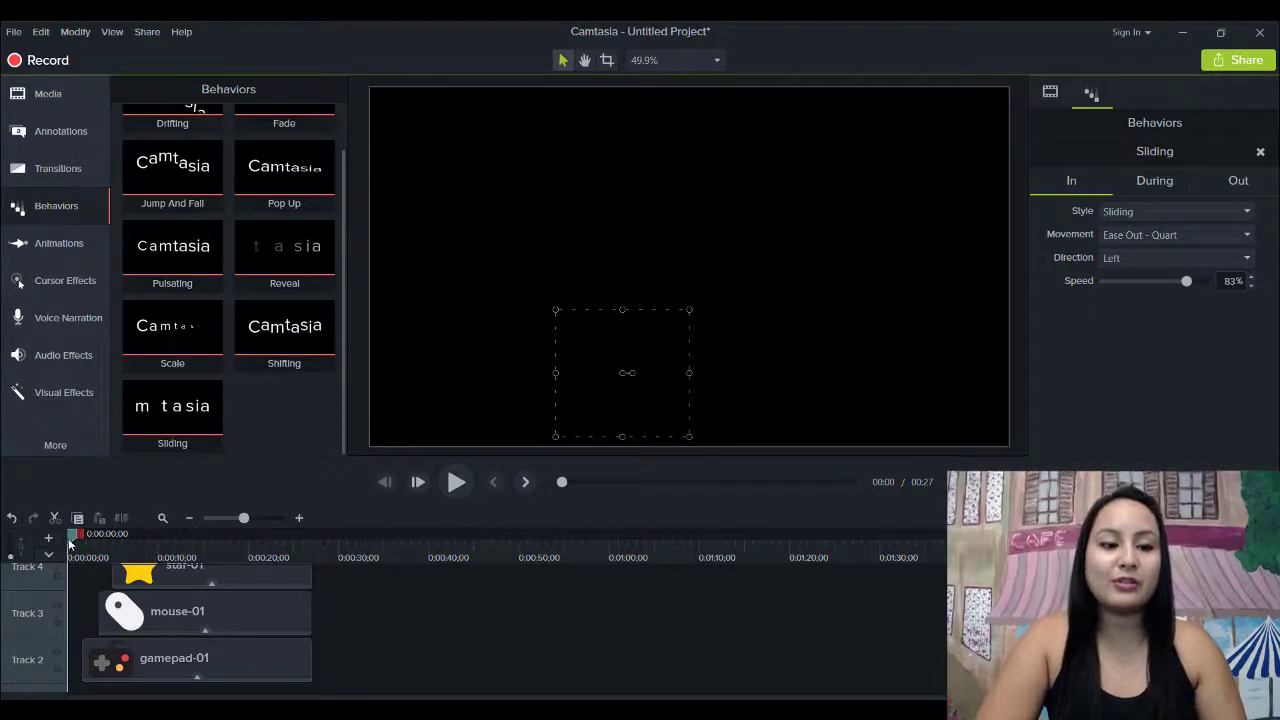
left_click_drag(72, 543, 75, 544)
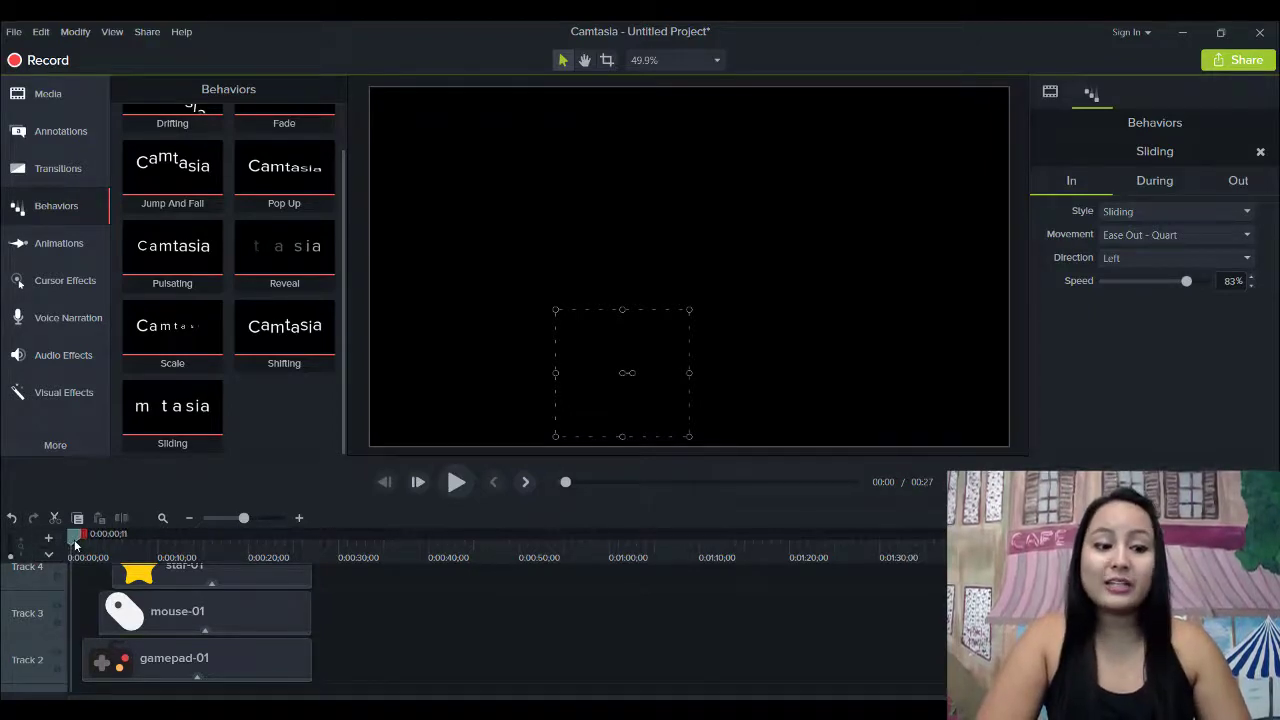
left_click(456, 482)
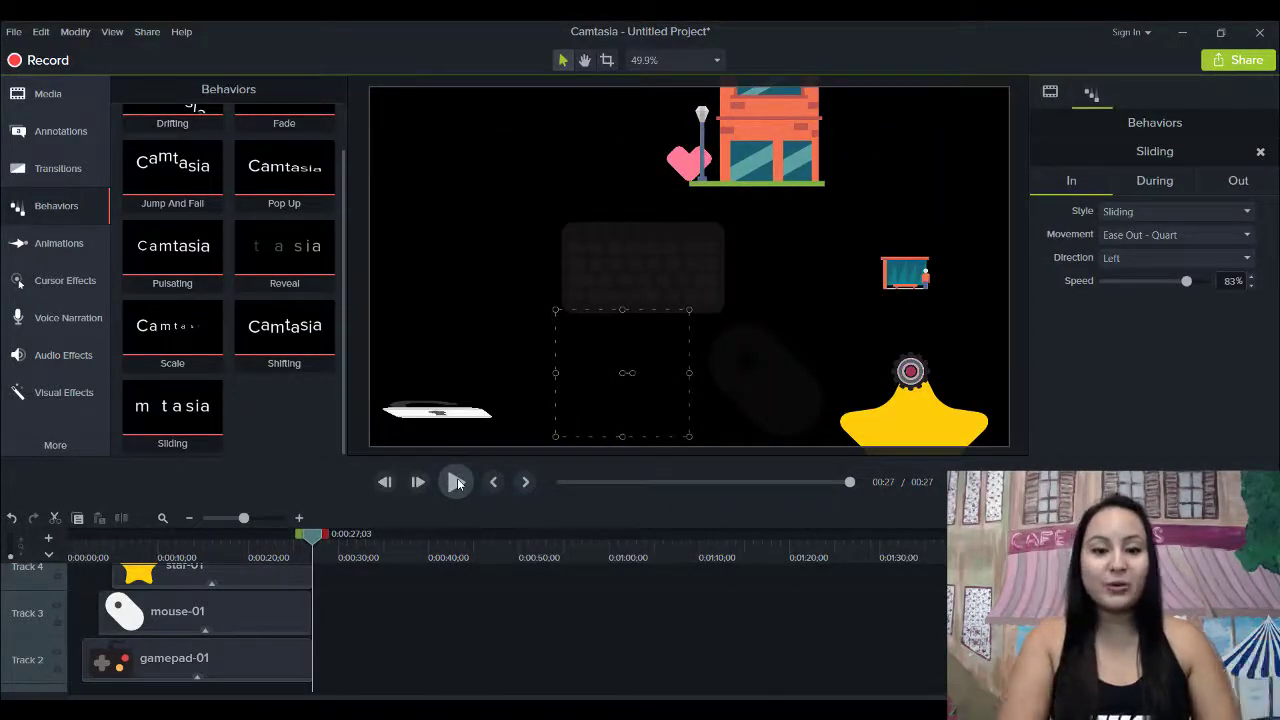
left_click(180, 557)
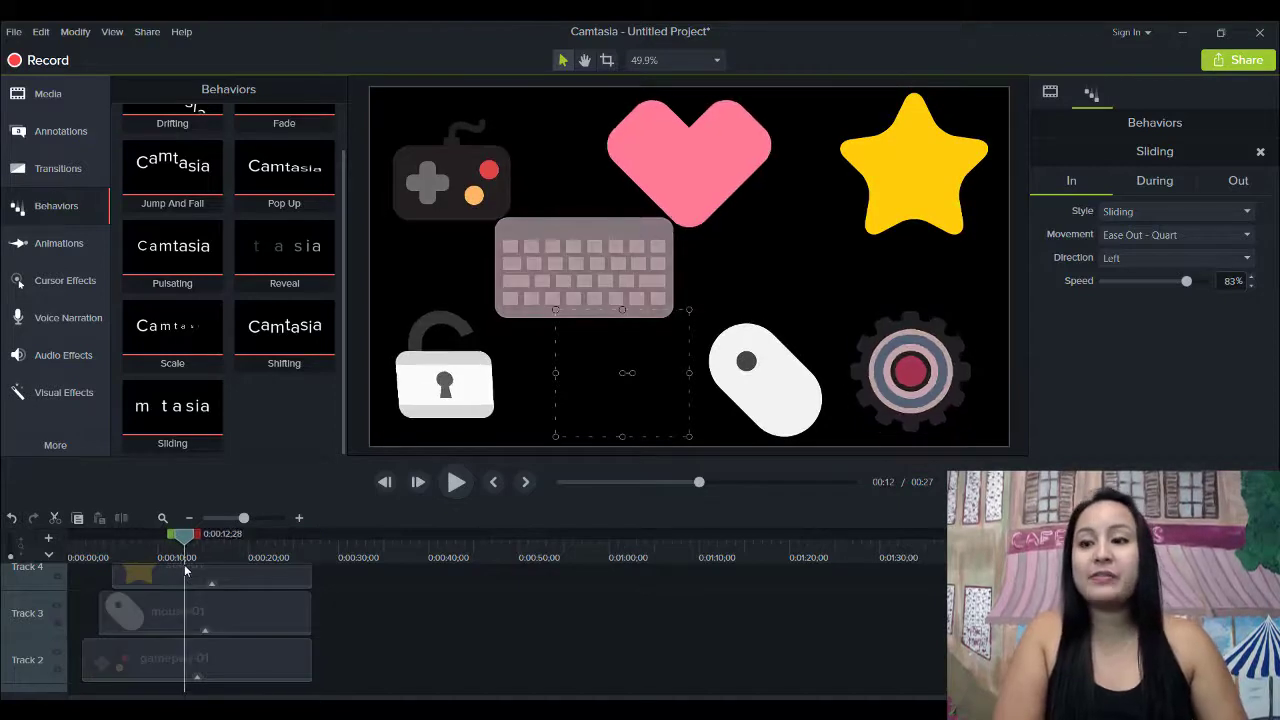
left_click_drag(185, 570, 189, 571)
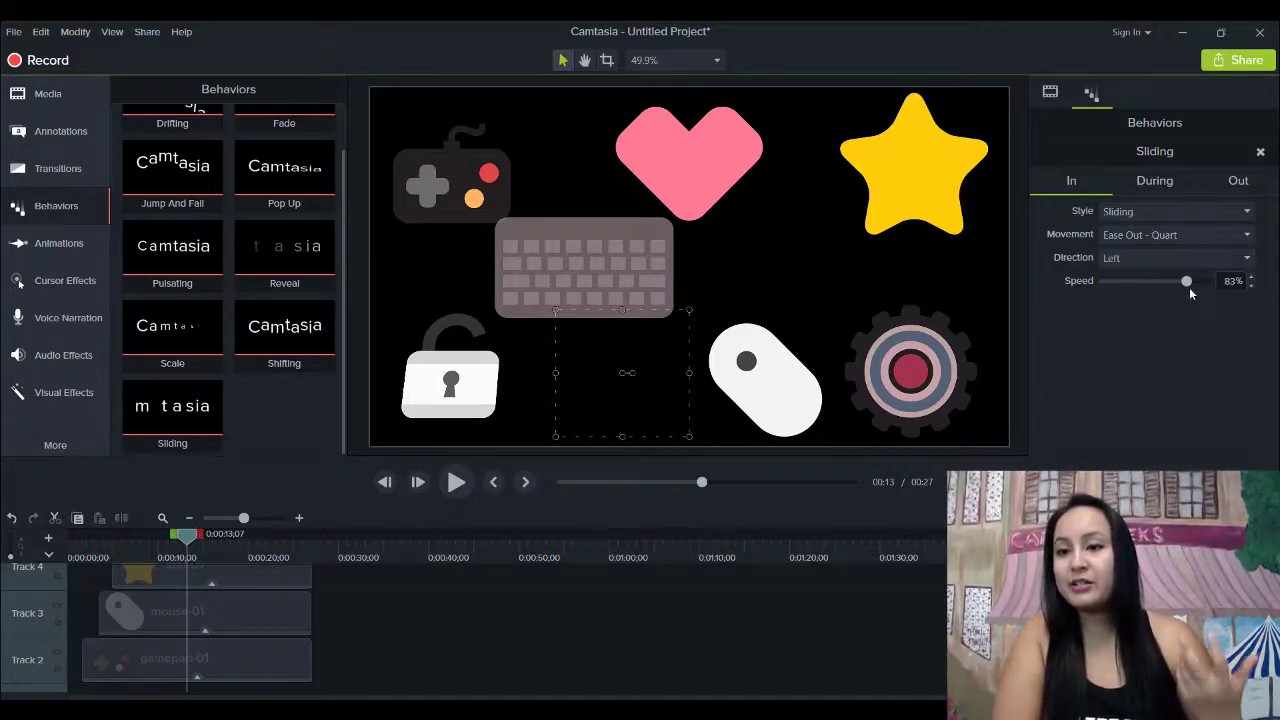
left_click(1155, 182)
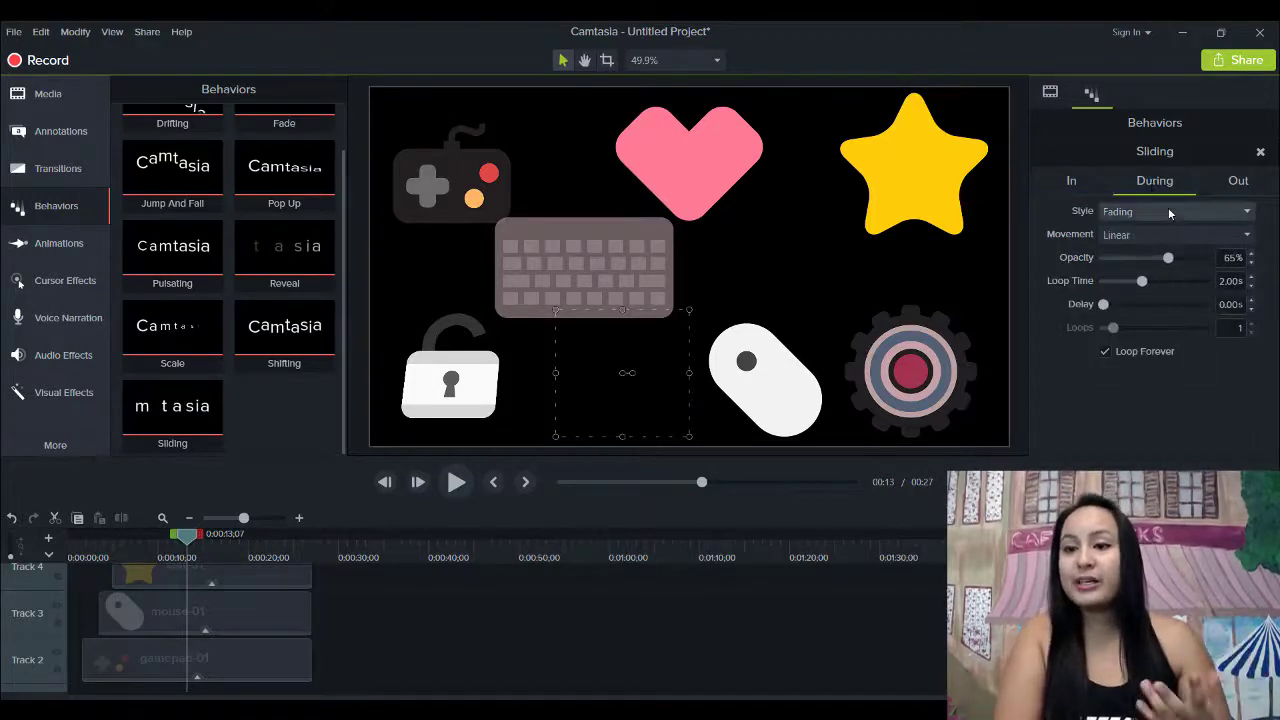
left_click(1218, 183)
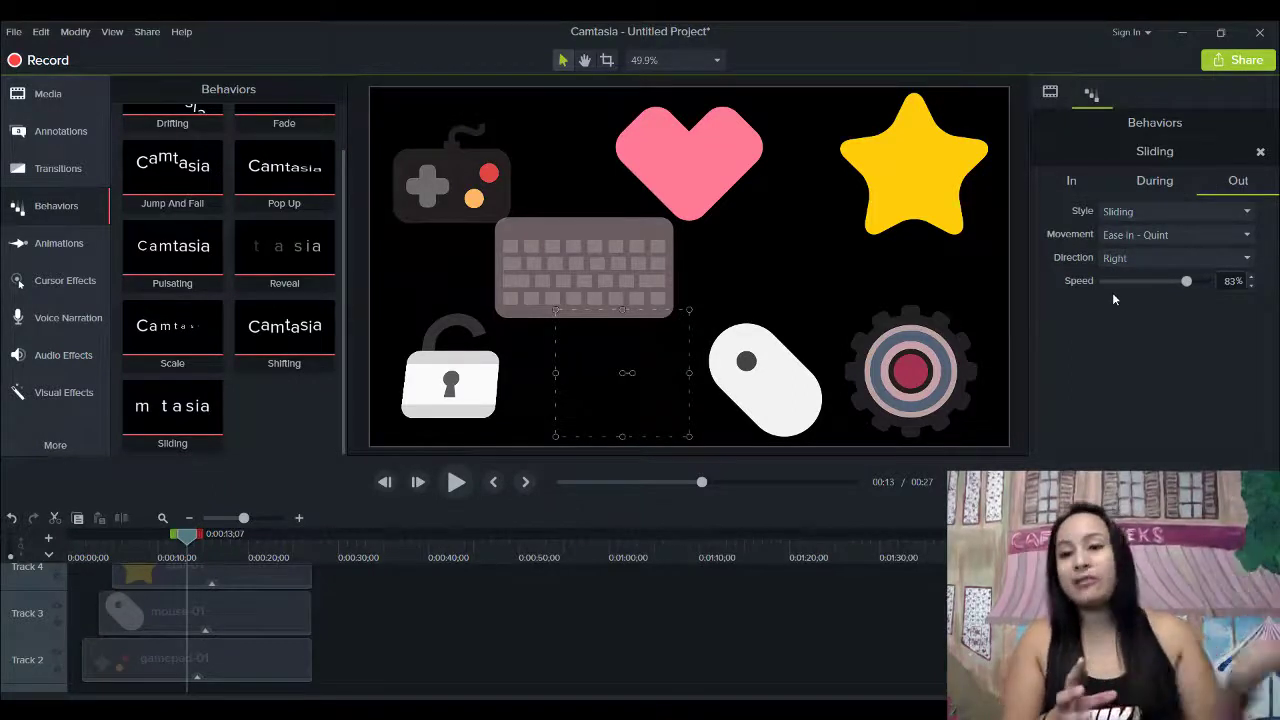
left_click(1073, 181)
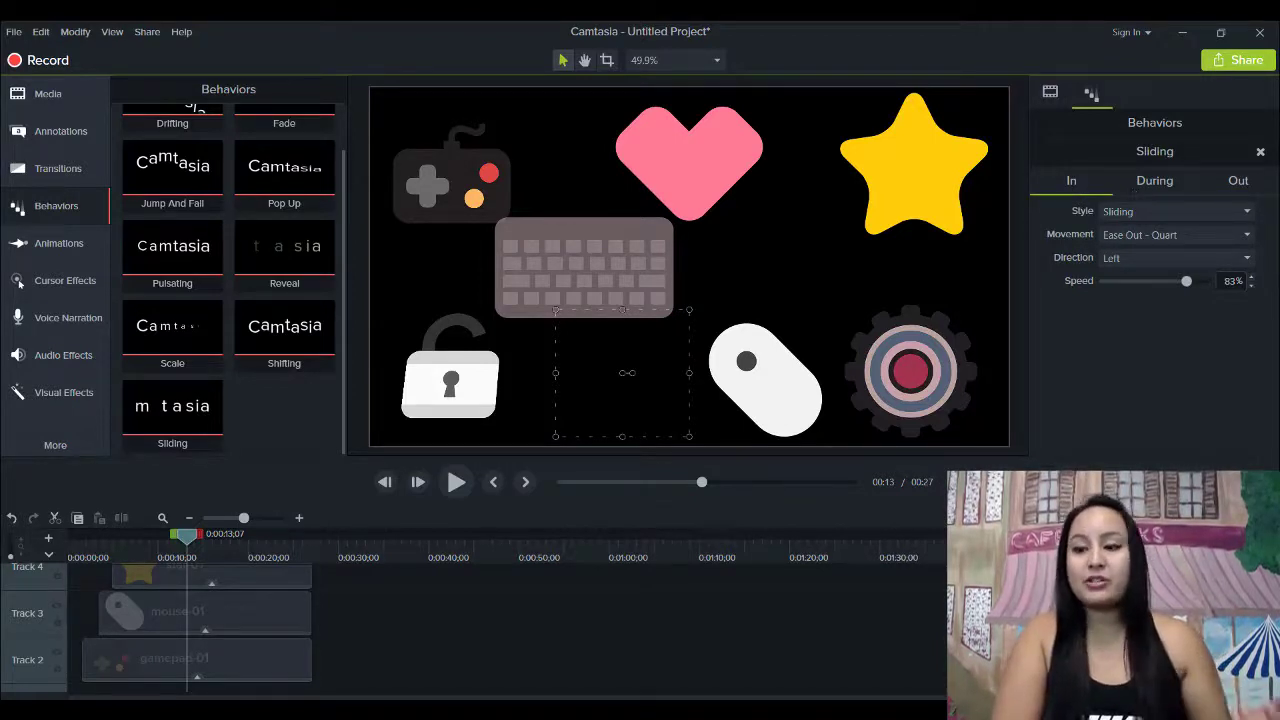
left_click(455, 482)
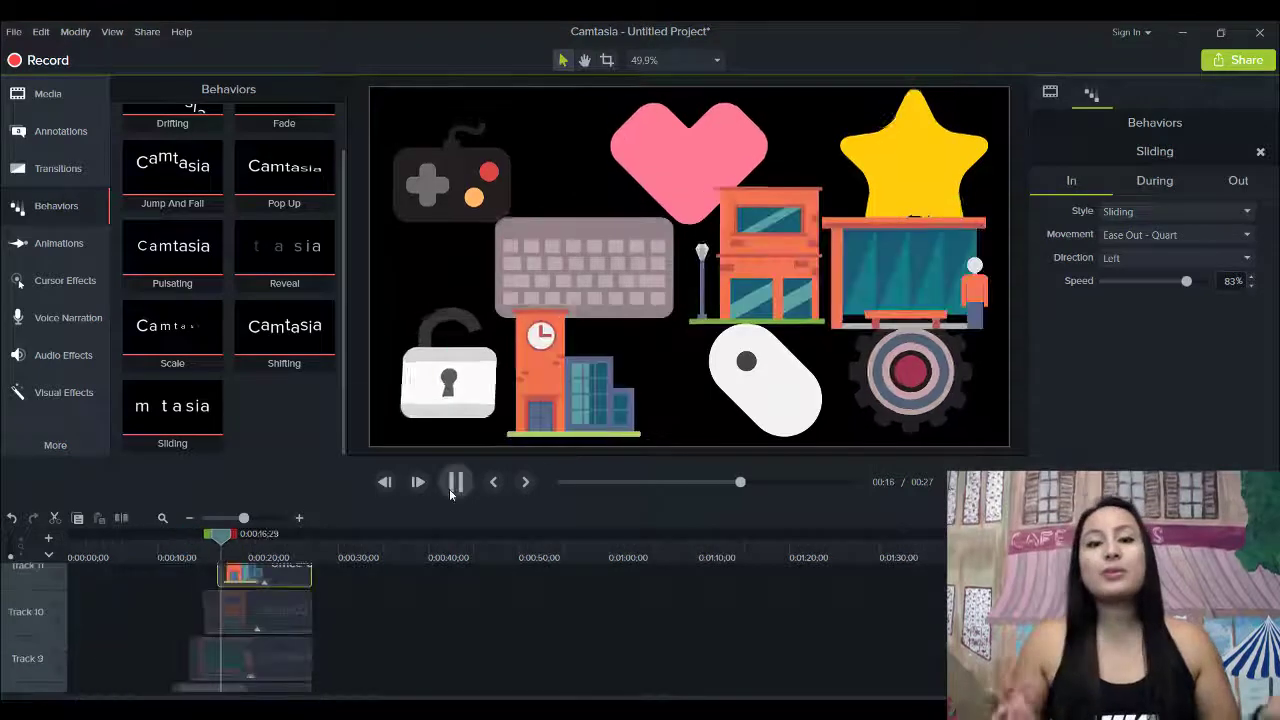